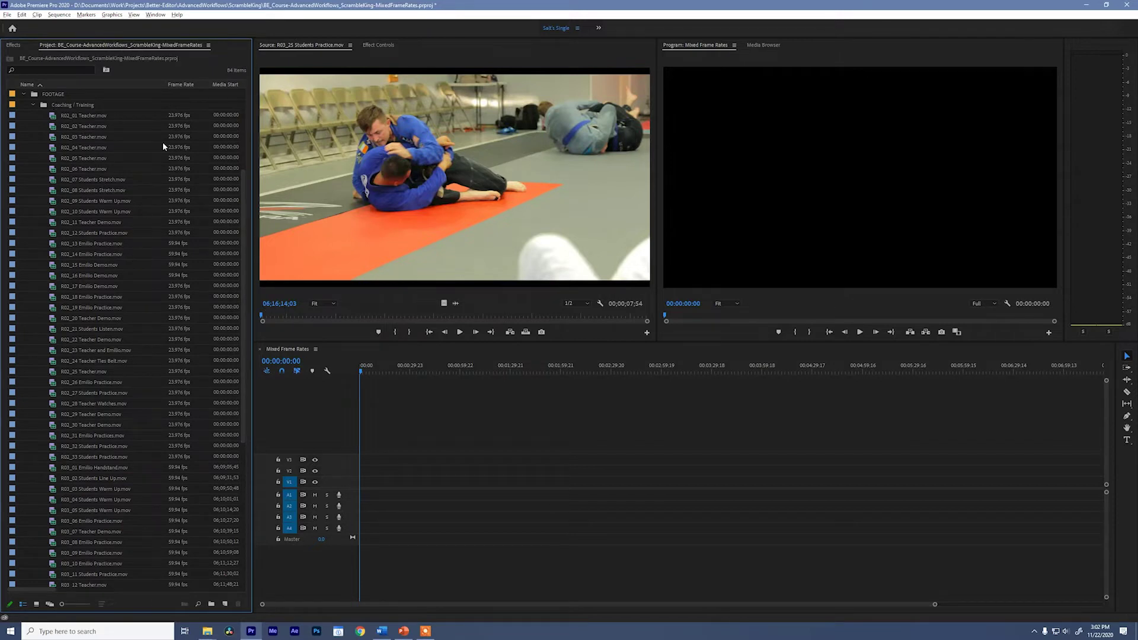
Step: Sort the clips in the Coaching / Training bin by frame rate
left_click(189, 85)
left_click(110, 116)
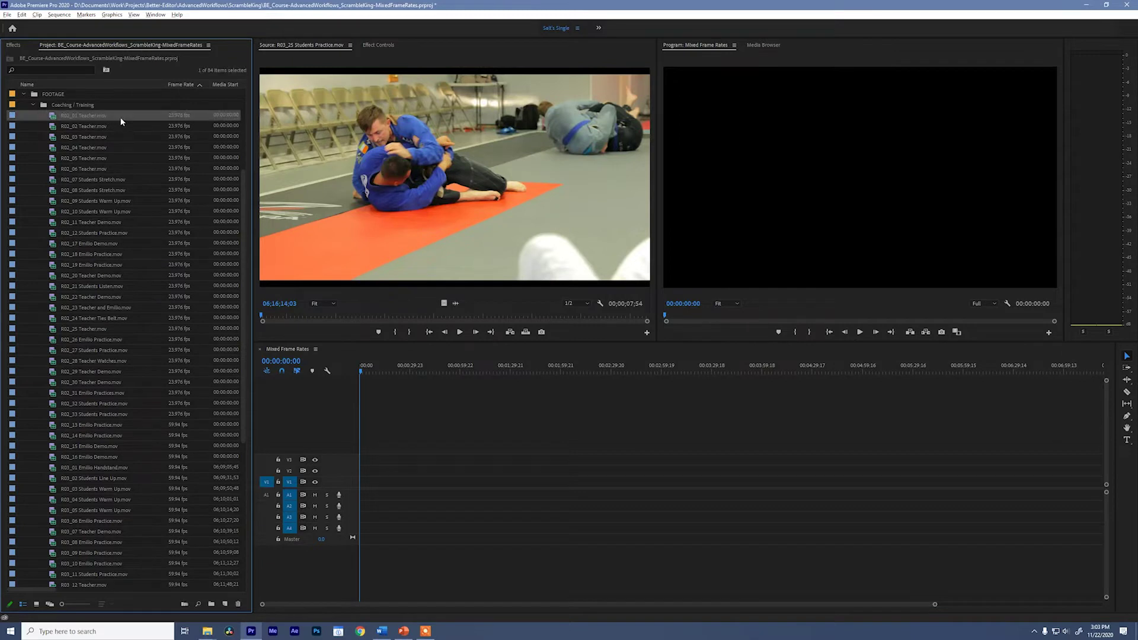
left_click_drag(243, 252, 251, 369)
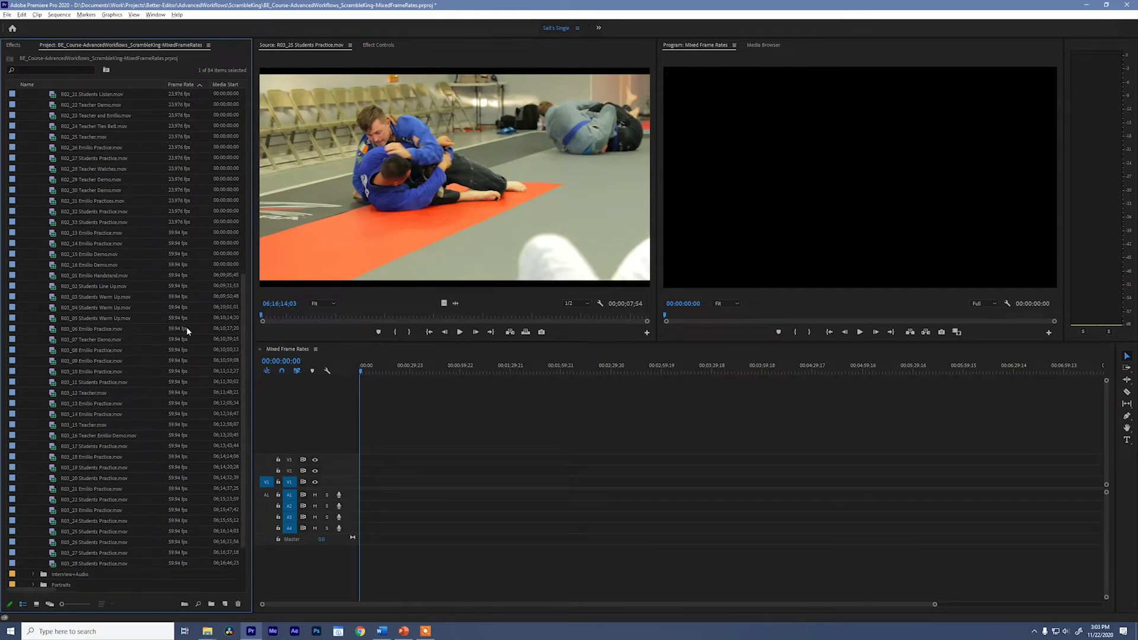
Step: Give all the 59.94 fps clips in the Coaching / Training bin an orange label
left_click(130, 232)
left_click(147, 562, "shift")
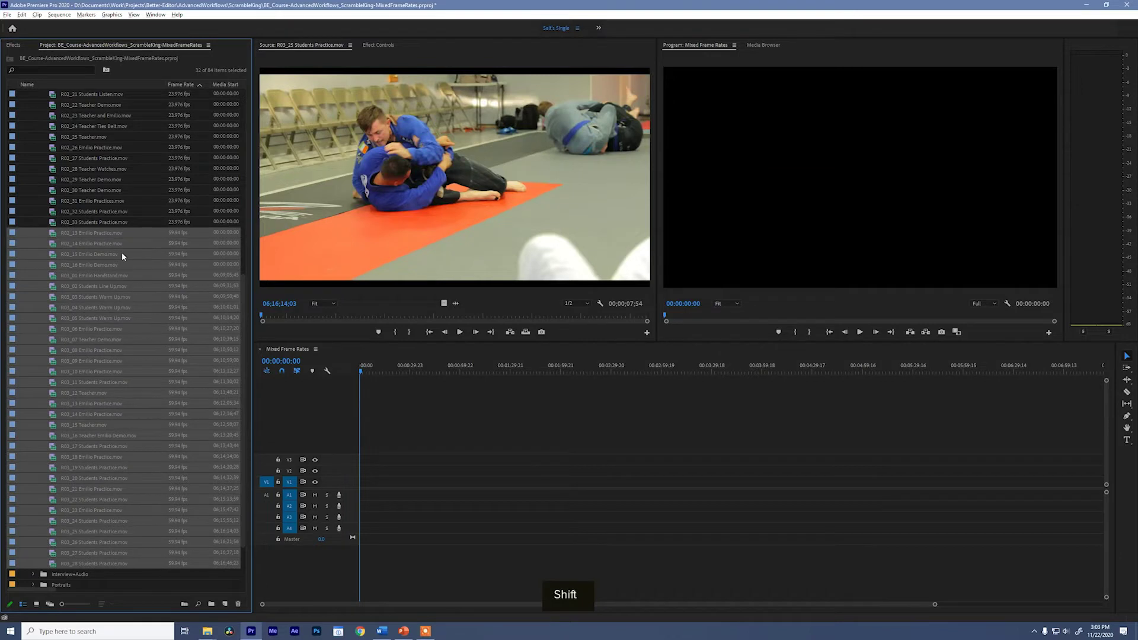
right_click(80, 233)
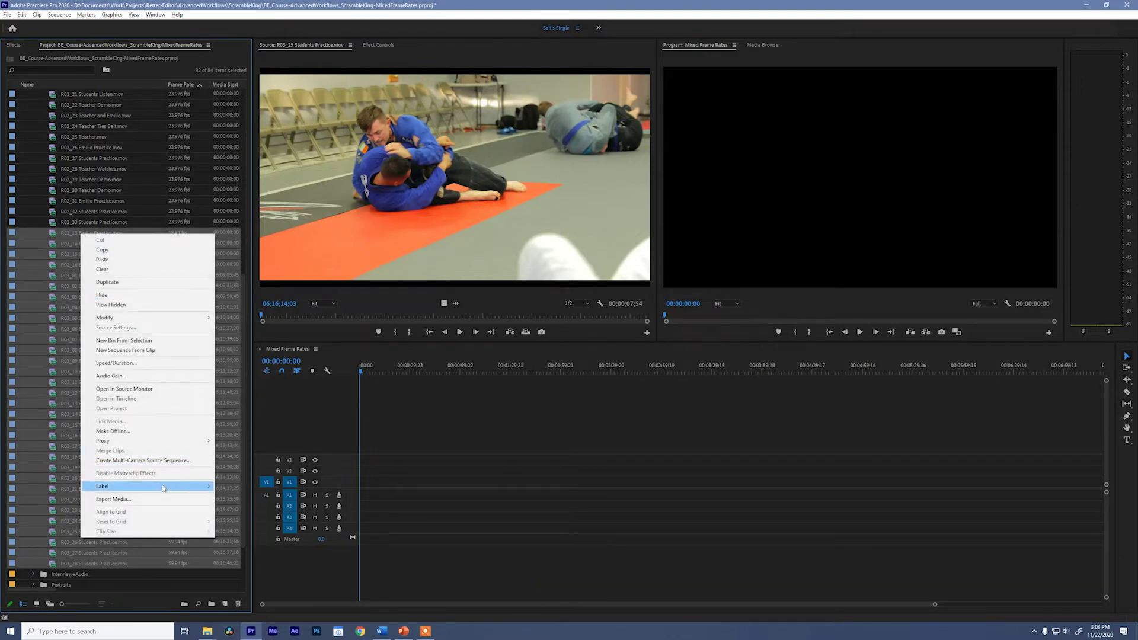
mouse_move(166, 486)
left_click(258, 408)
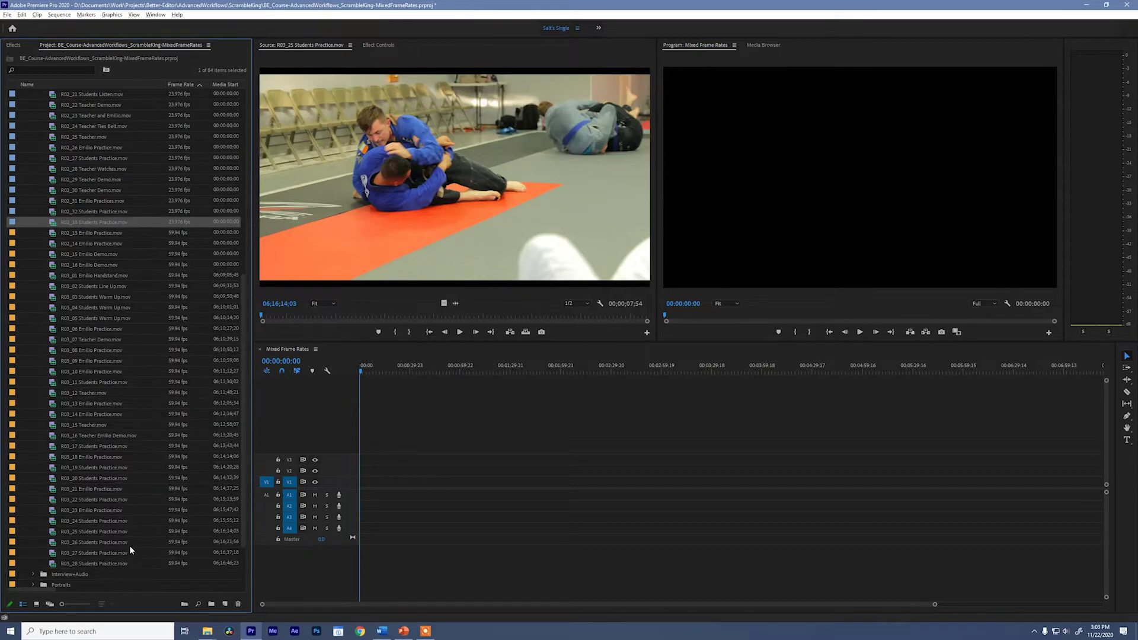
Step: Add every clip from the Coaching / Training bin to the Mixed Frame Rates sequence
left_click(126, 563)
left_click_drag(244, 510, 245, 352)
left_click(91, 201, "shift")
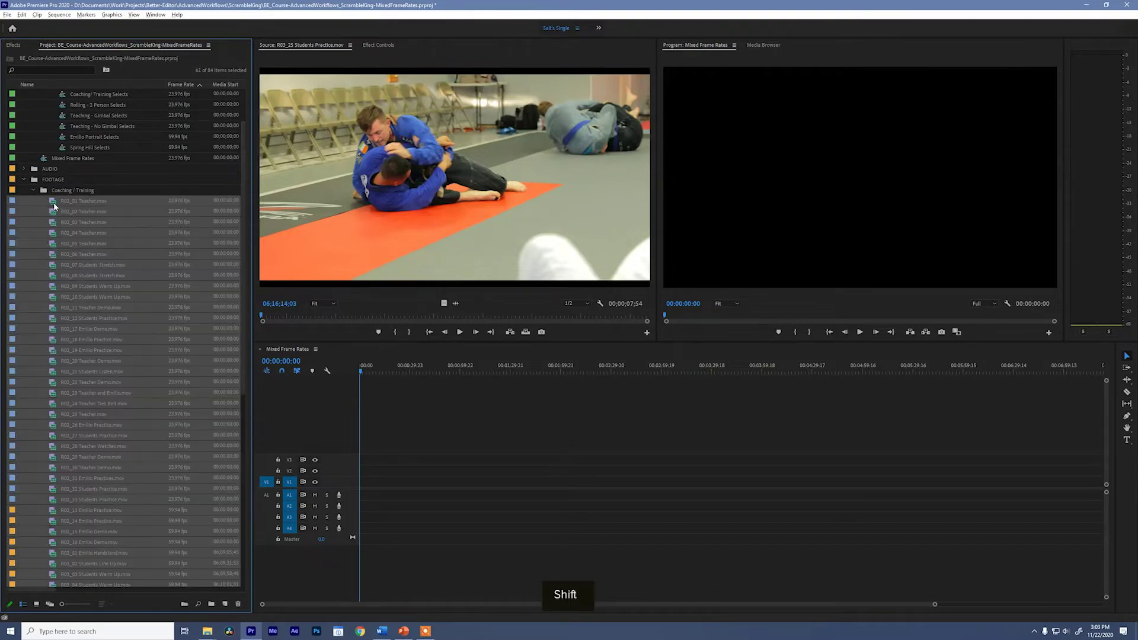
left_click_drag(318, 356, 1049, 481)
key("shift+z")
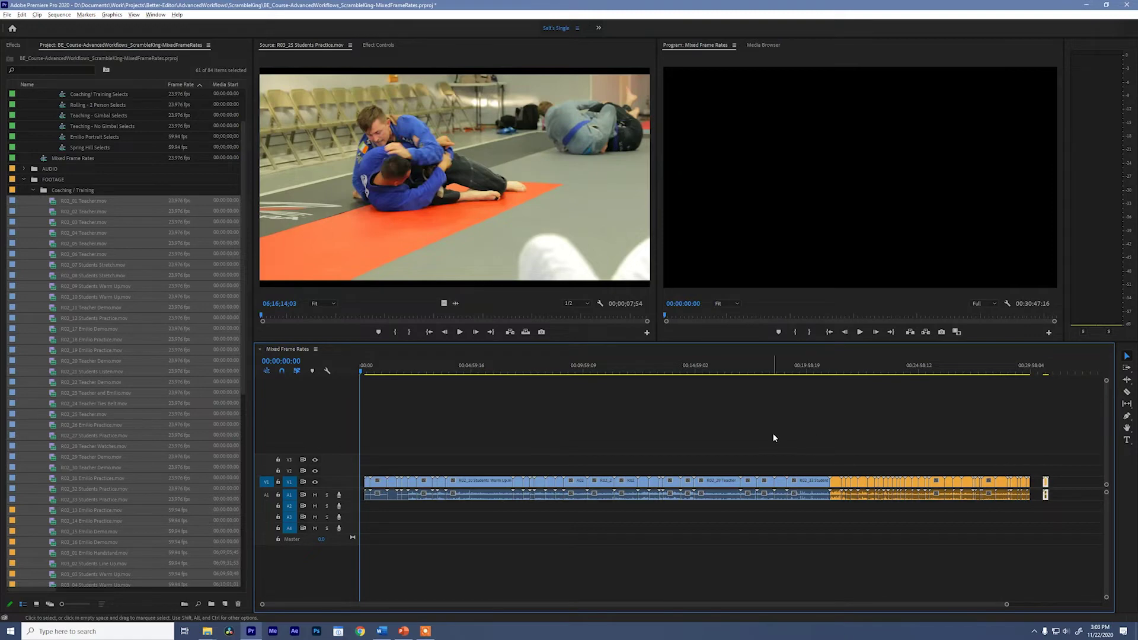
Step: Close the gaps at the start of the sequence and before its last clip
key("shift+minus")
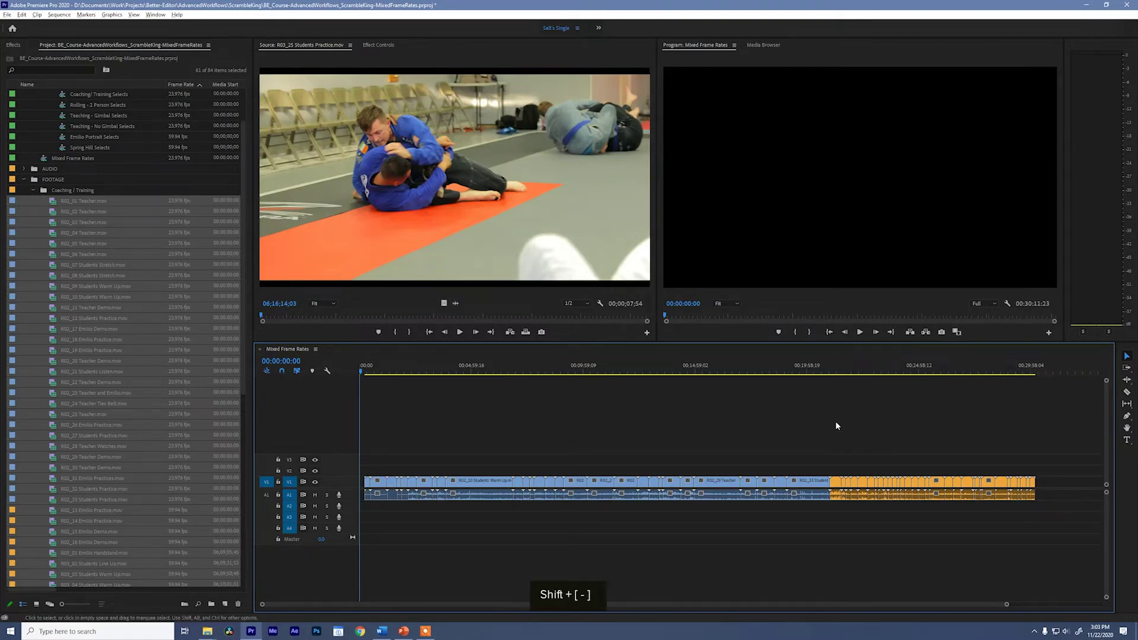
left_click(362, 482)
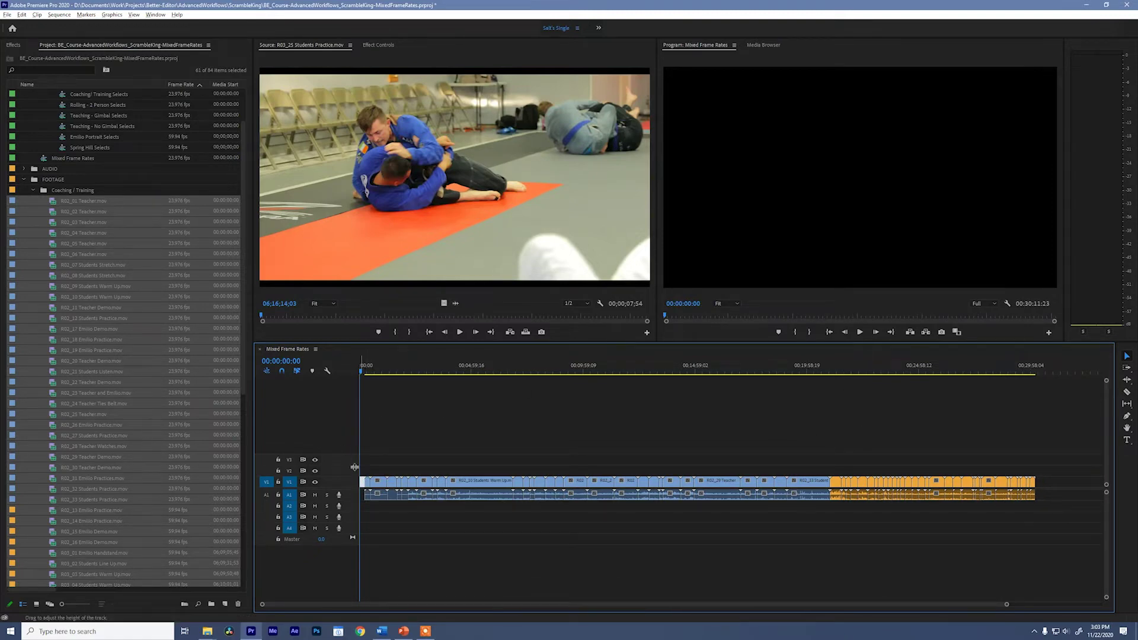
key("Delete")
Step: Push every clip following the R03_10 practice clip forward by about 19 seconds to open a gap after it
left_click(377, 370)
left_click_drag(401, 374, 826, 397)
key("equal")
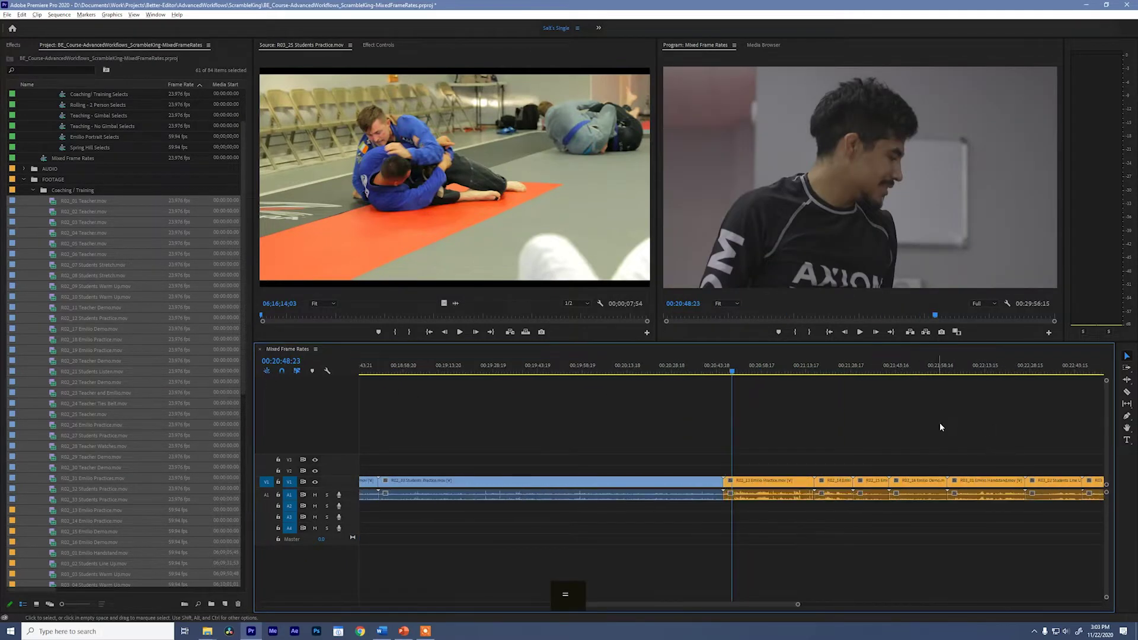
scroll(610, 436, "down", 5)
left_click_drag(561, 369, 933, 399)
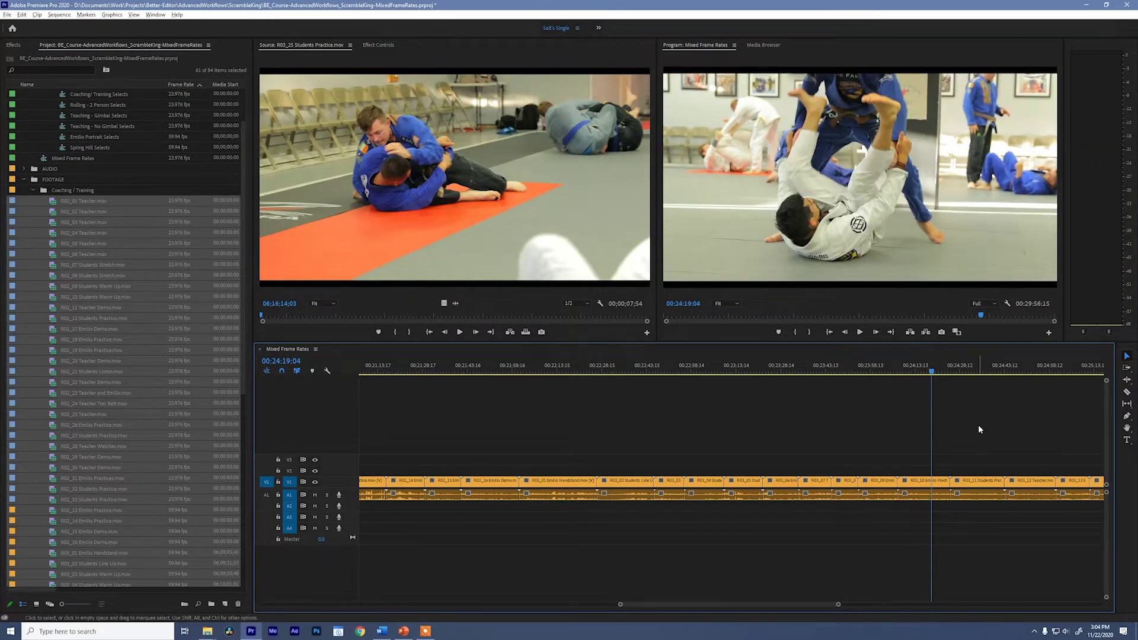
key("=")
key("h")
left_click_drag(909, 419, 685, 427)
key("a")
left_click_drag(624, 477, 855, 483)
Step: Slow the 59.94 fps R03_10 practice clip to 40% speed
left_click_drag(416, 452, 511, 529)
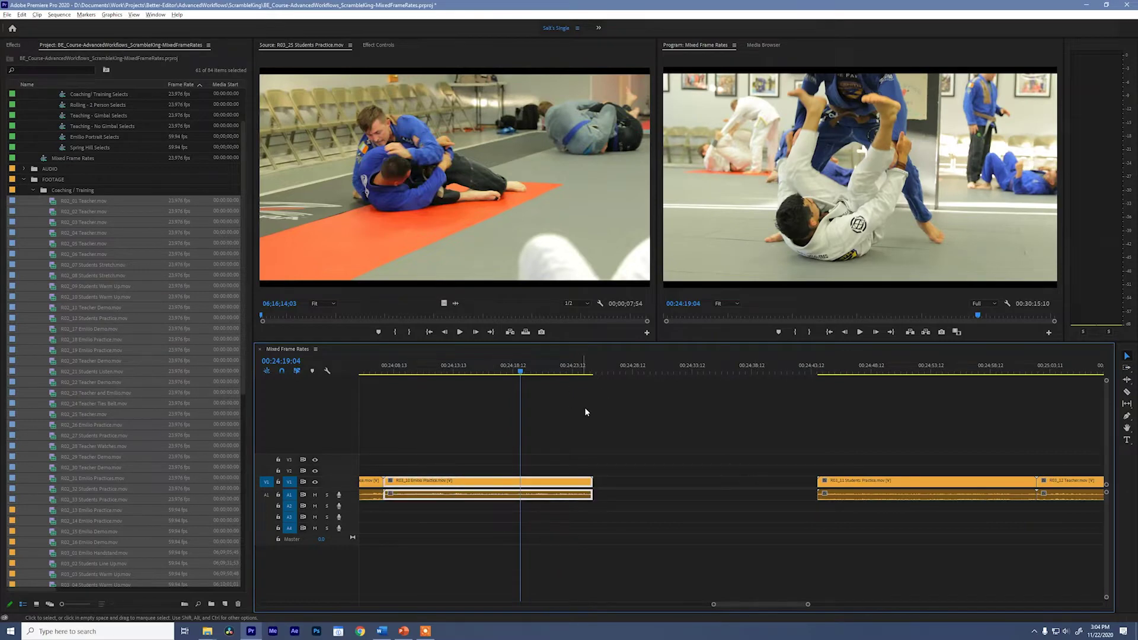
key("alt+shift+s")
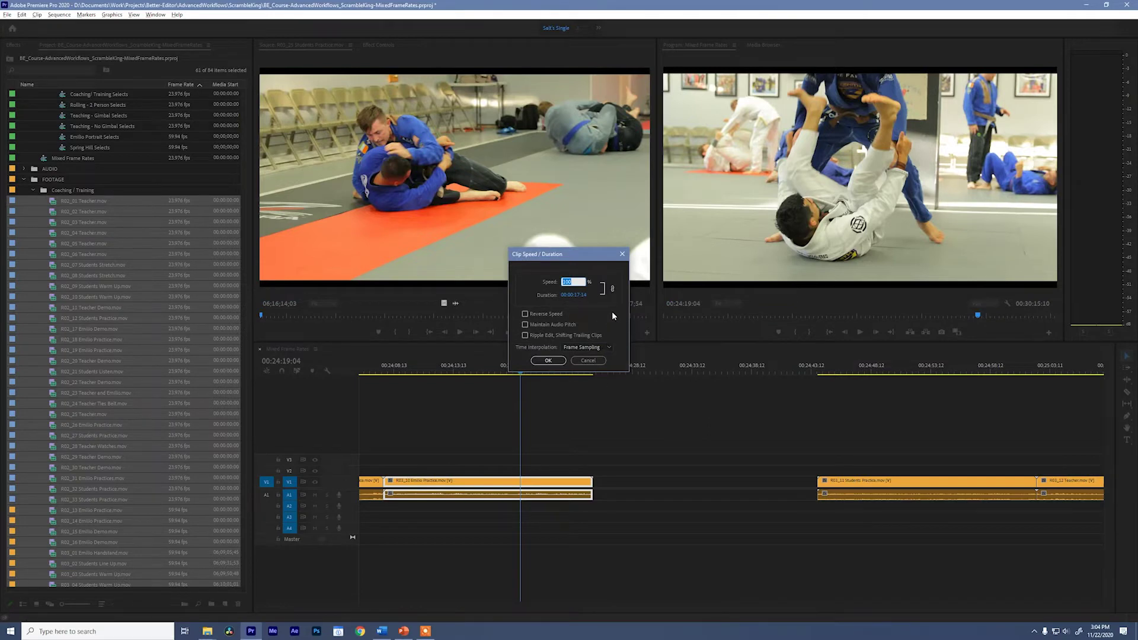
type("40")
left_click(546, 363)
Step: Play several parts of the slowed R03_10 practice clip to examine how smooth its motion is
key("space")
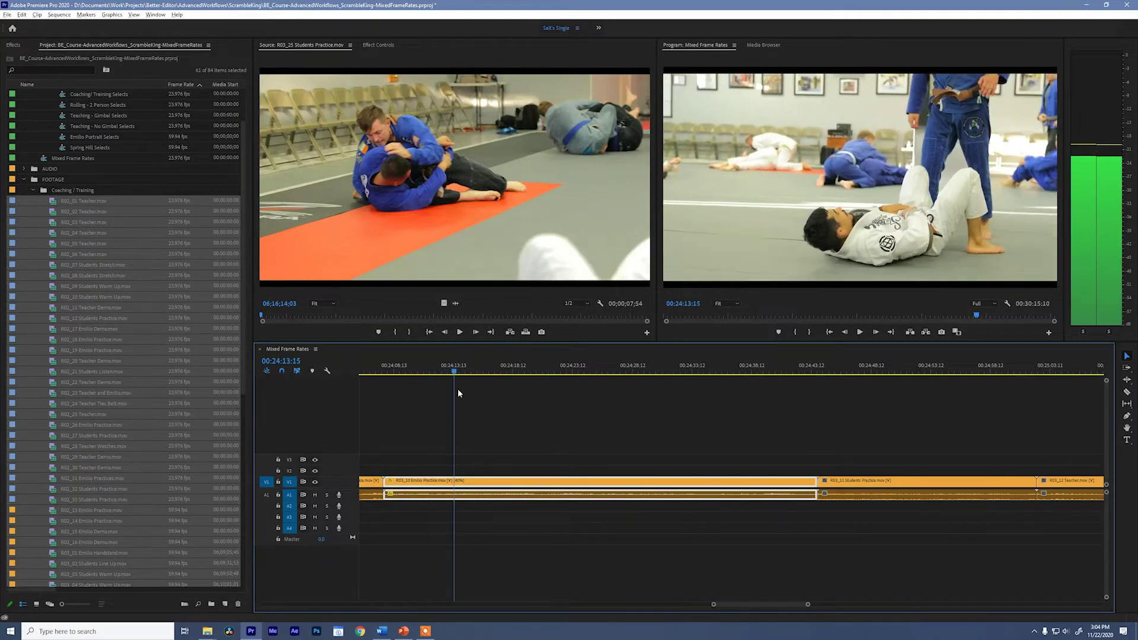
left_click(525, 402)
key("space")
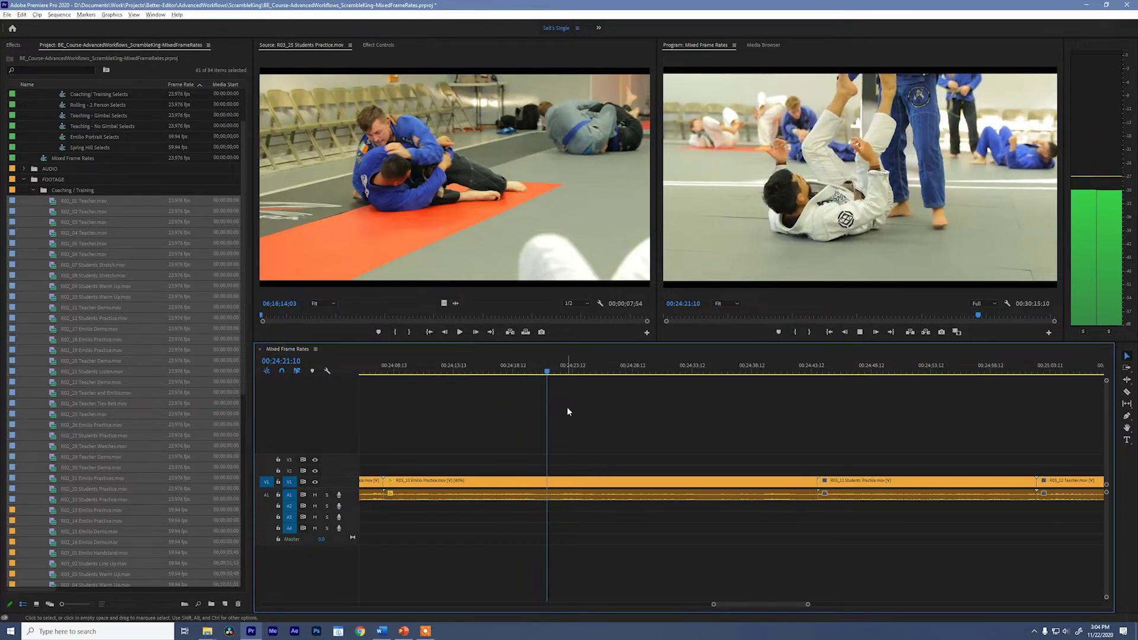
key("space")
left_click_drag(570, 371, 730, 383)
key("space")
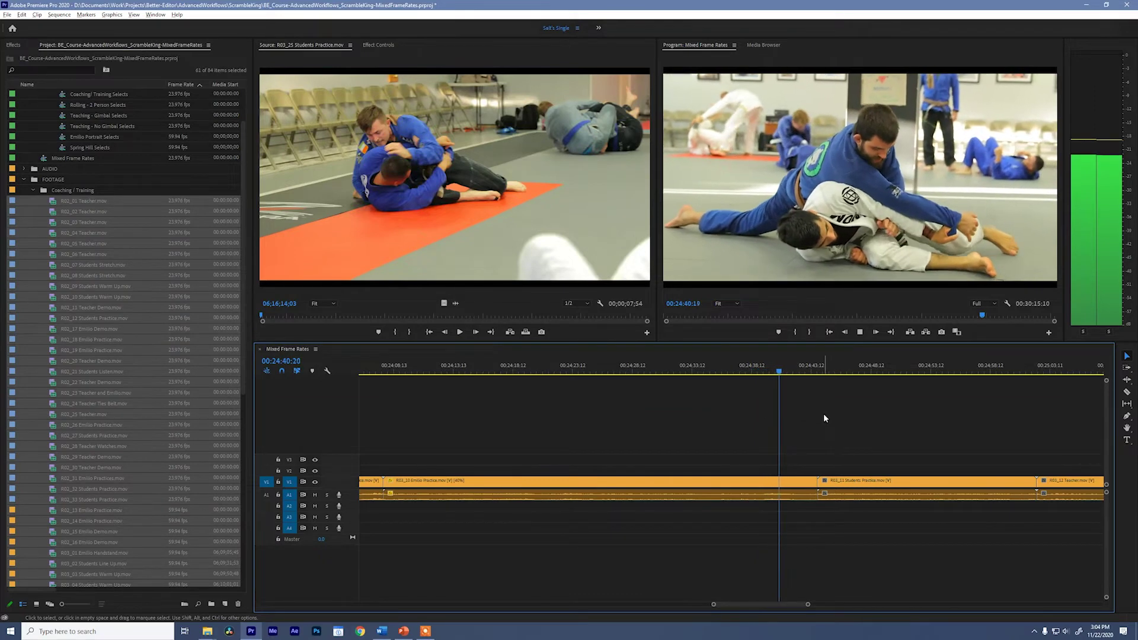
key("space")
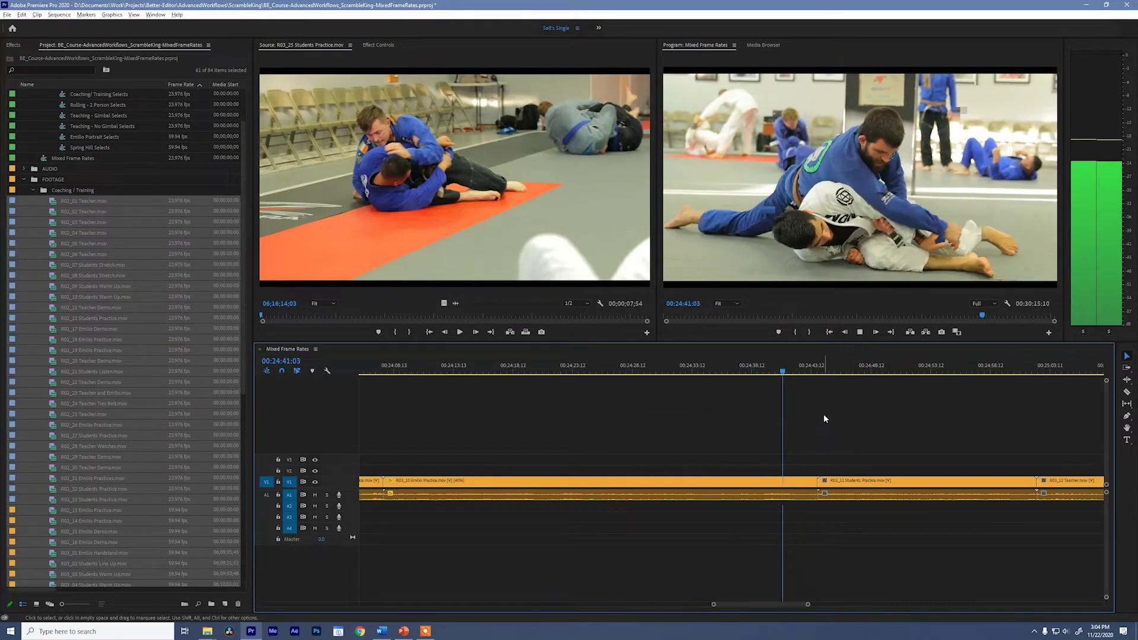
Step: Push every clip following R02_10 Students Warm Up.mov forward by about 48 seconds to open a gap after it
key("Home")
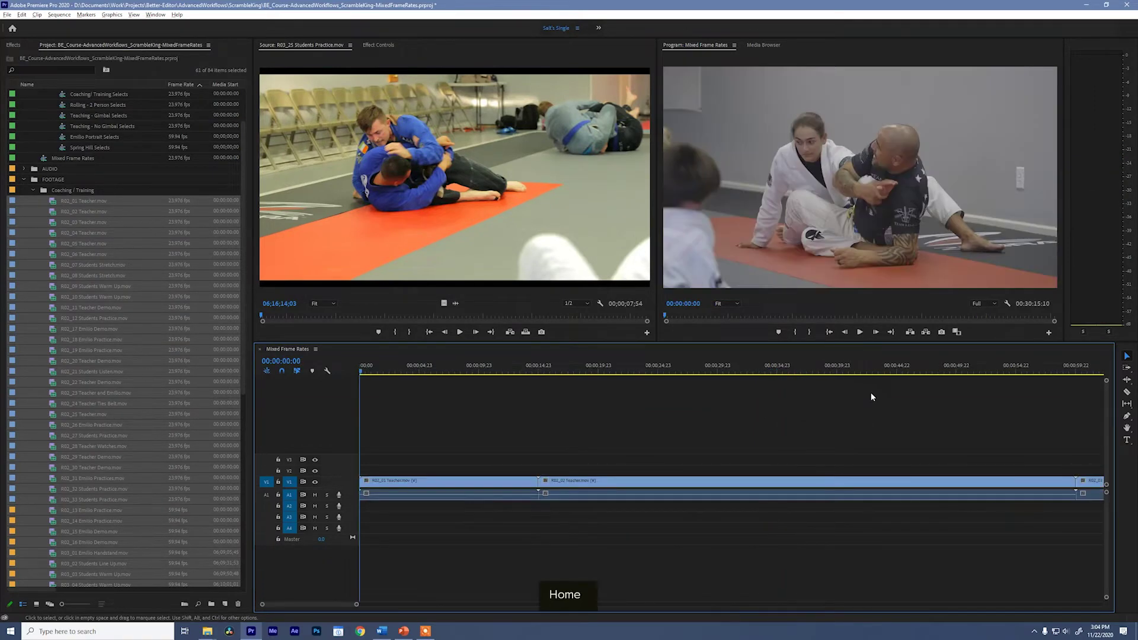
left_click_drag(571, 374, 911, 393)
key("minus")
key("h")
key("v")
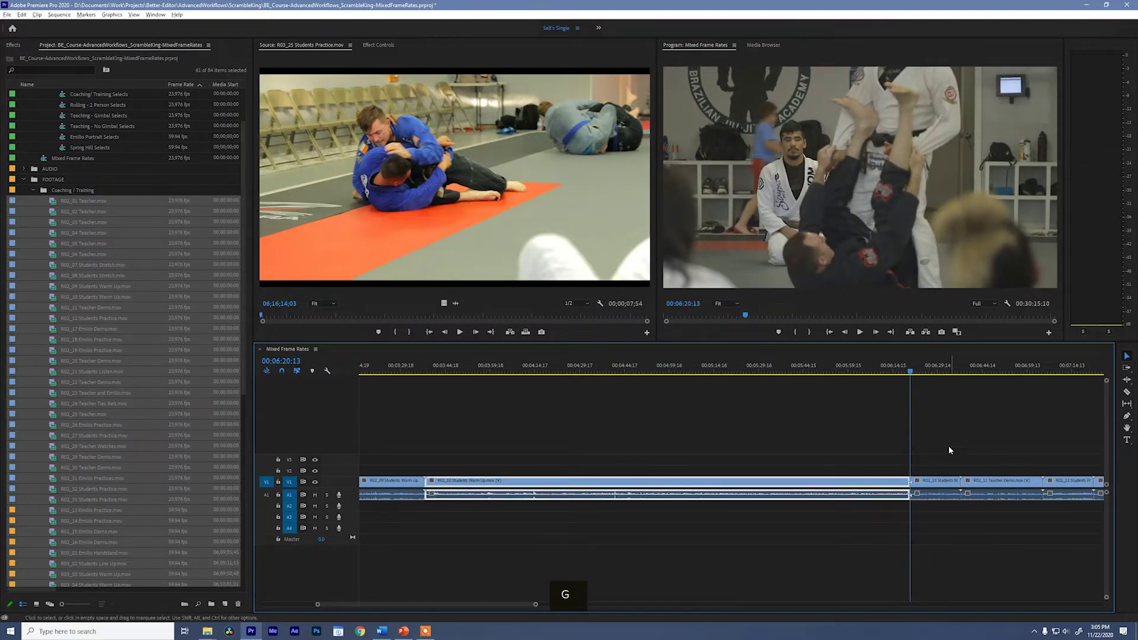
key("equal")
key("t")
scroll(990, 431, "down", 5)
key("a")
left_click_drag(531, 484, 820, 484)
Step: Slow the 23.976 fps R02_10 Students Warm Up.mov clip to 40% speed and play it back
key("d")
key("alt+shift+s")
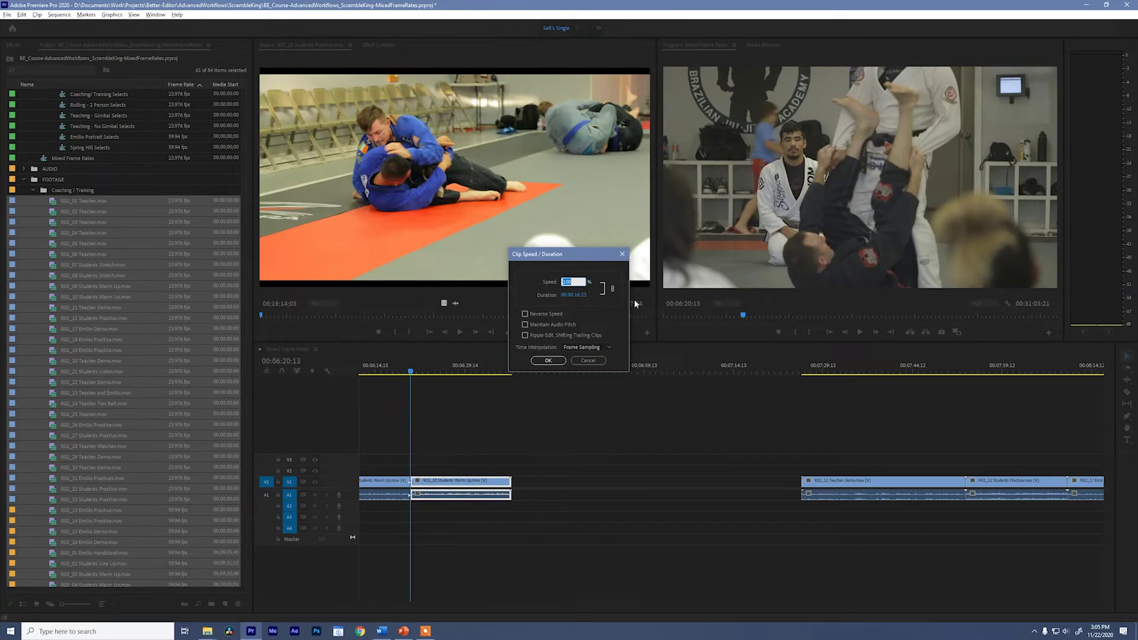
type("40")
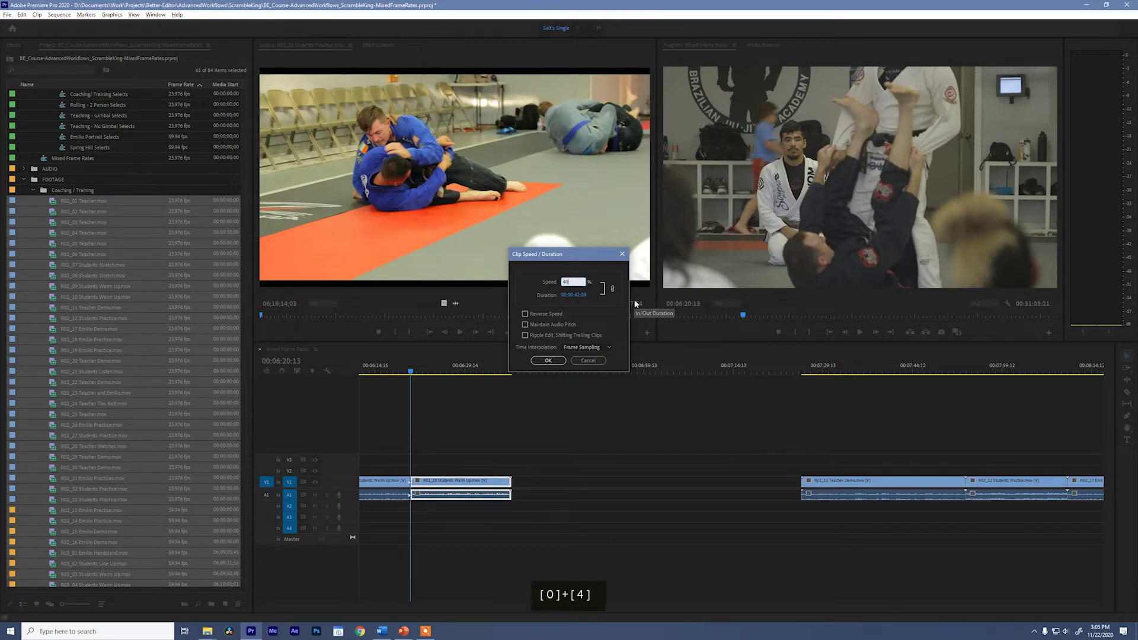
left_click(551, 361)
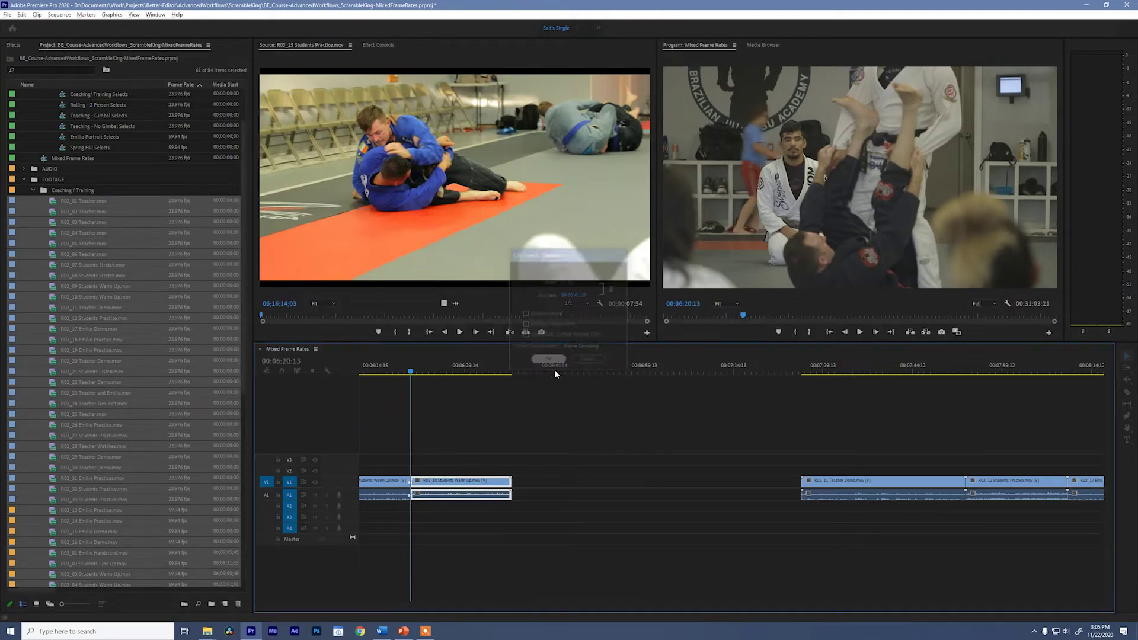
key("space")
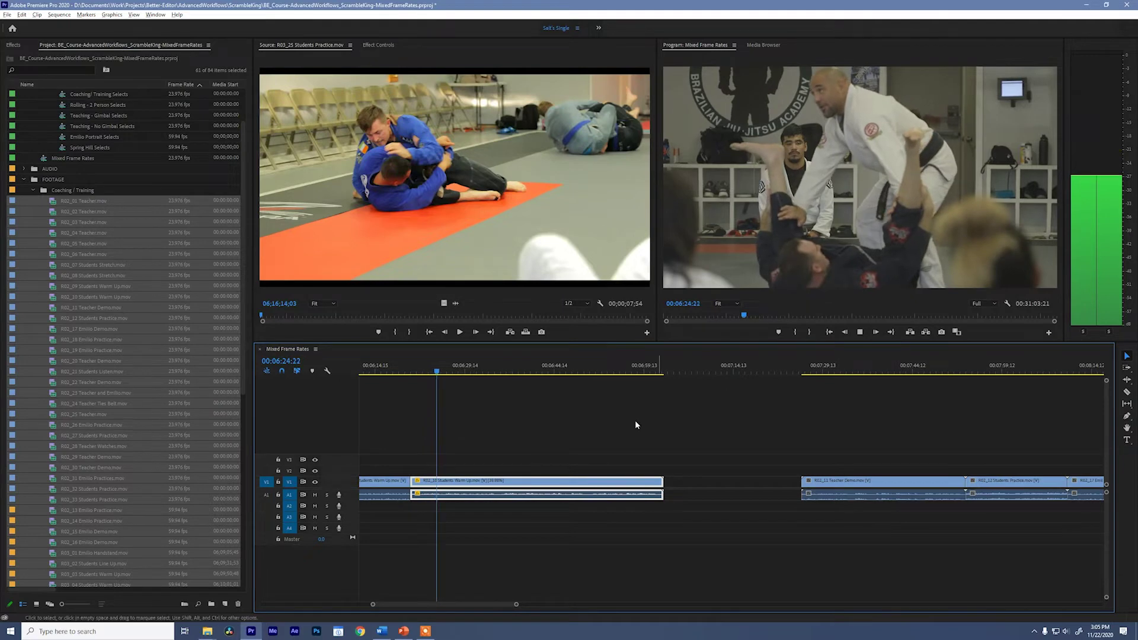
key("space")
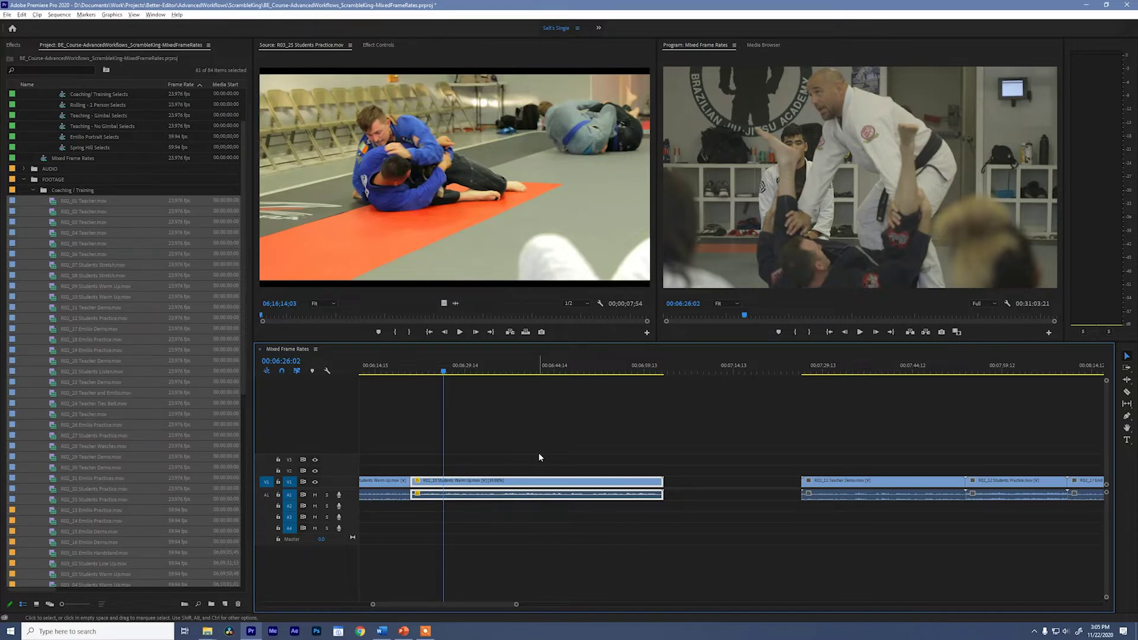
Step: Set the slowed R02_10 Students Warm Up.mov clip's time interpolation to Frame Blending
key("ctrl+r")
left_click(593, 348)
left_click(585, 372)
left_click(548, 361)
Step: Render the frame-blended R02_10 clip between in and out points, clear the points and play the result
left_click(476, 373)
key("x")
key("ctrl+shift+r")
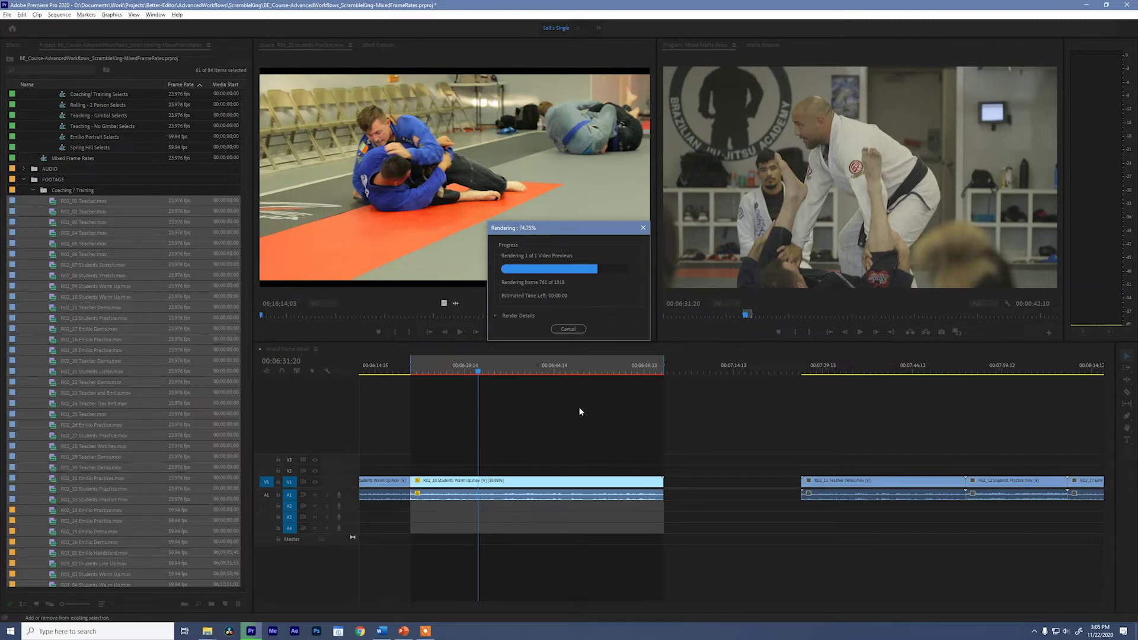
key("ctrl+shift+x")
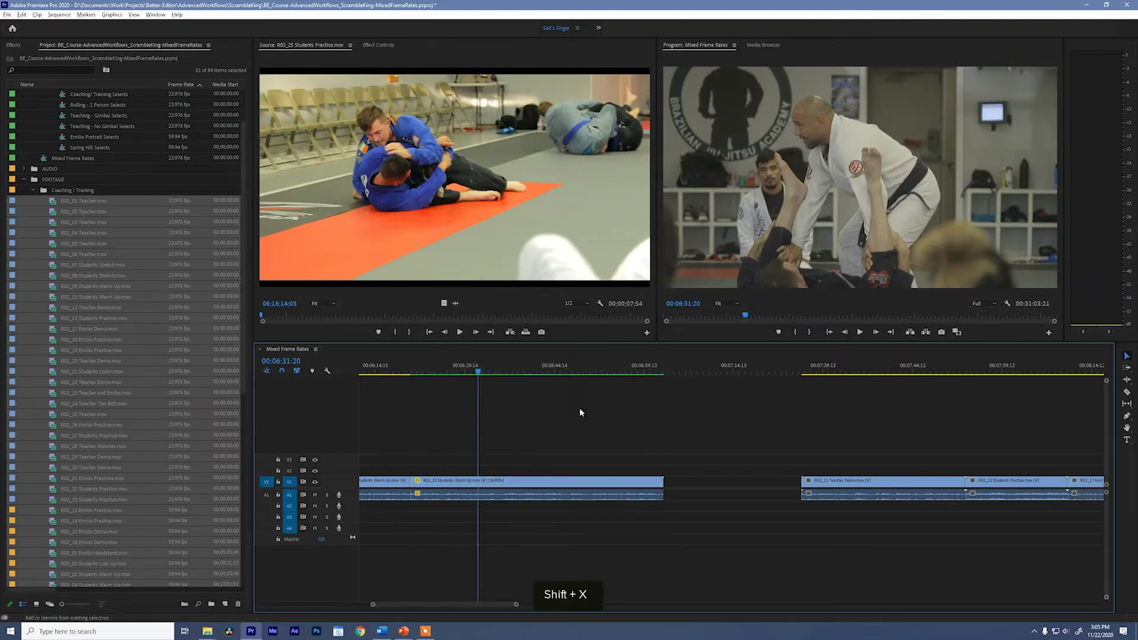
key("space")
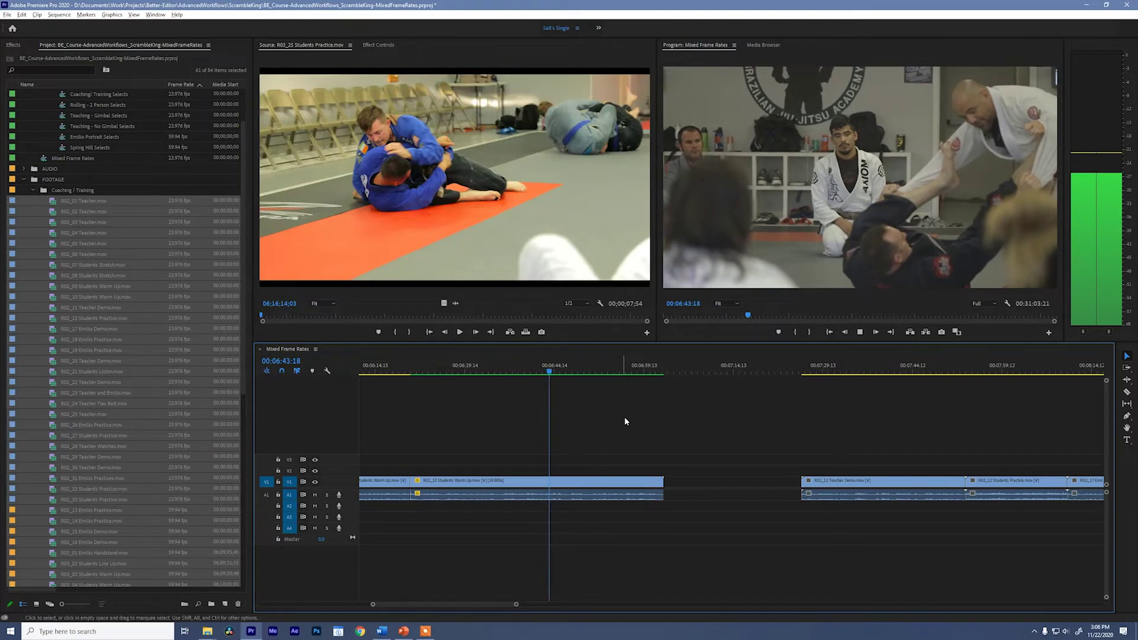
key("space")
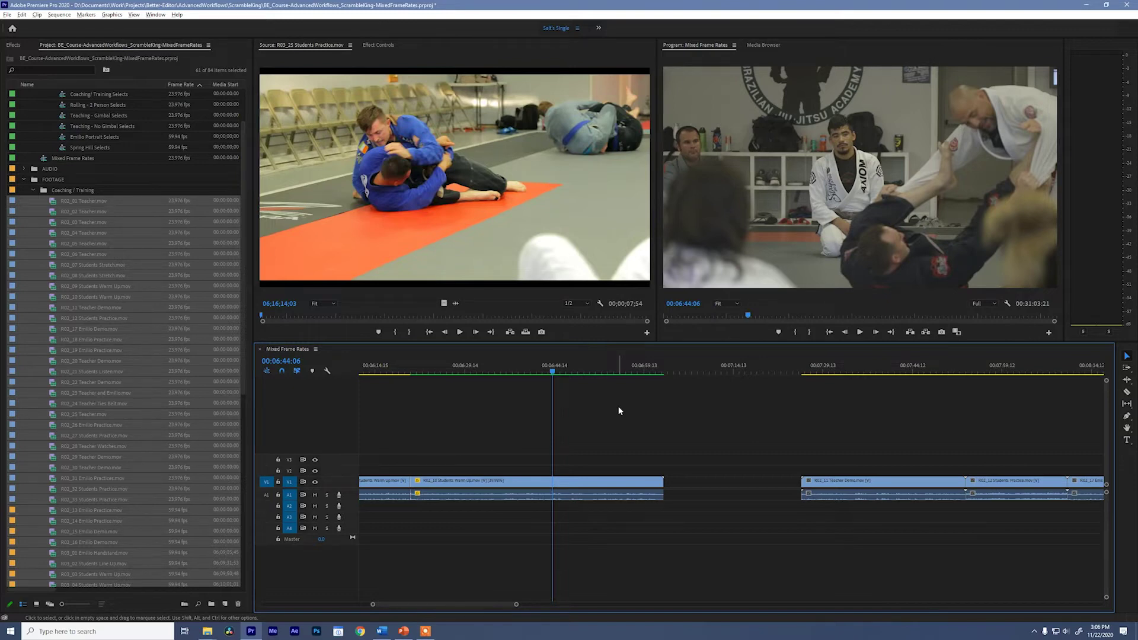
Step: Change the slowed R02_10 Students Warm Up.mov clip's time interpolation to Optical Flow
left_click(551, 495)
key("alt+shift+s")
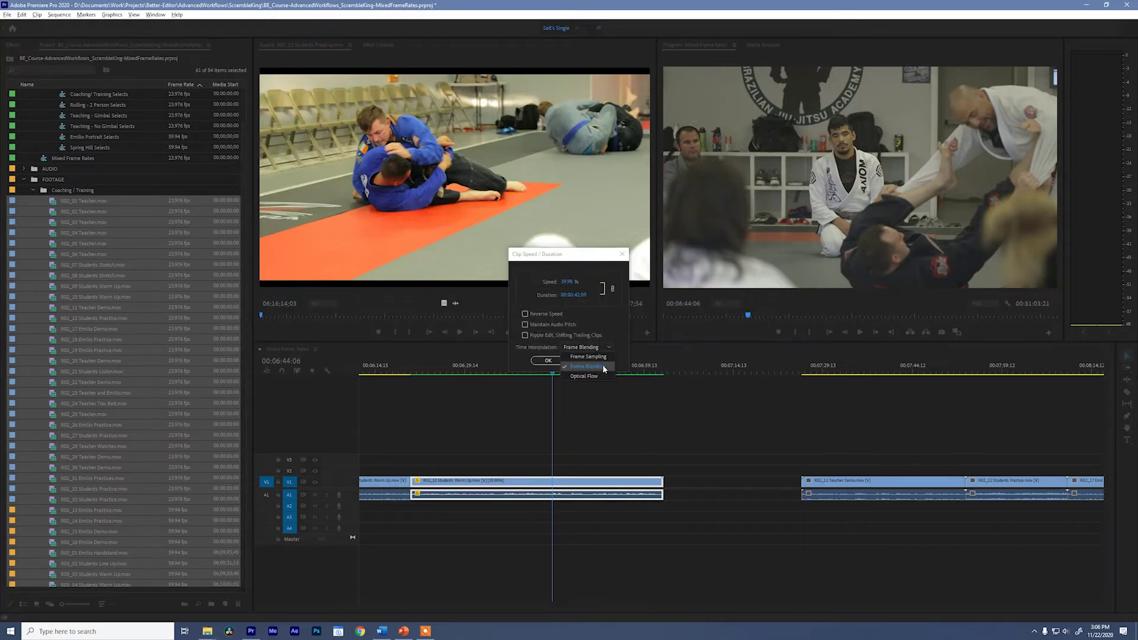
key("Return")
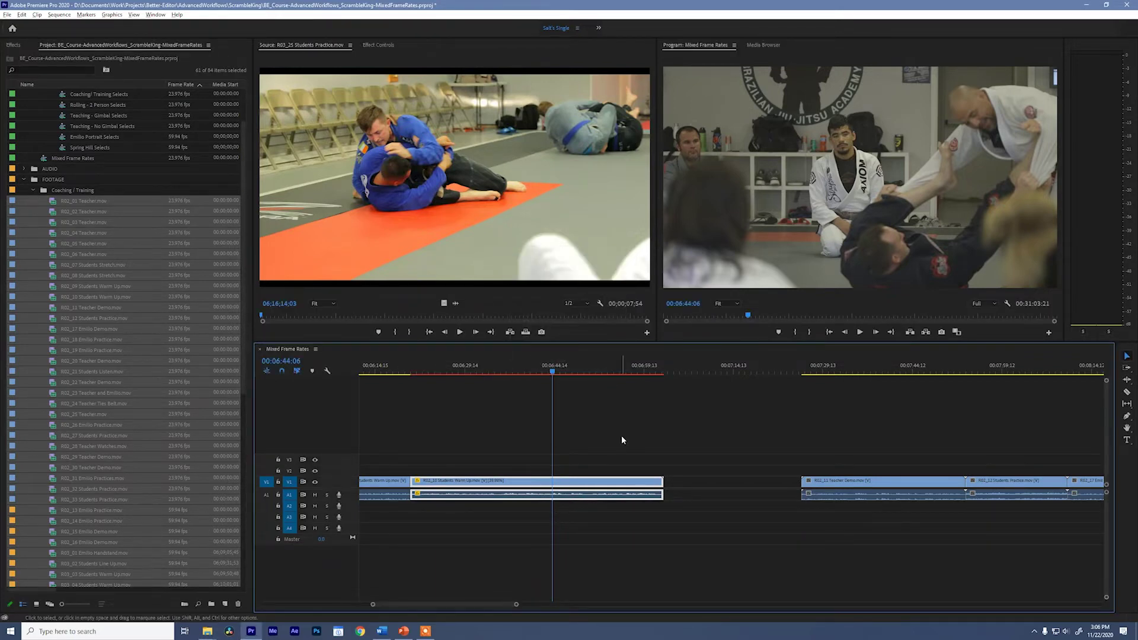
Step: Render the R02_10 clip with Optical Flow between in and out points marked around it, then clear the points
key("ctrl+shift+a")
key("x")
key("ctrl+shift+r")
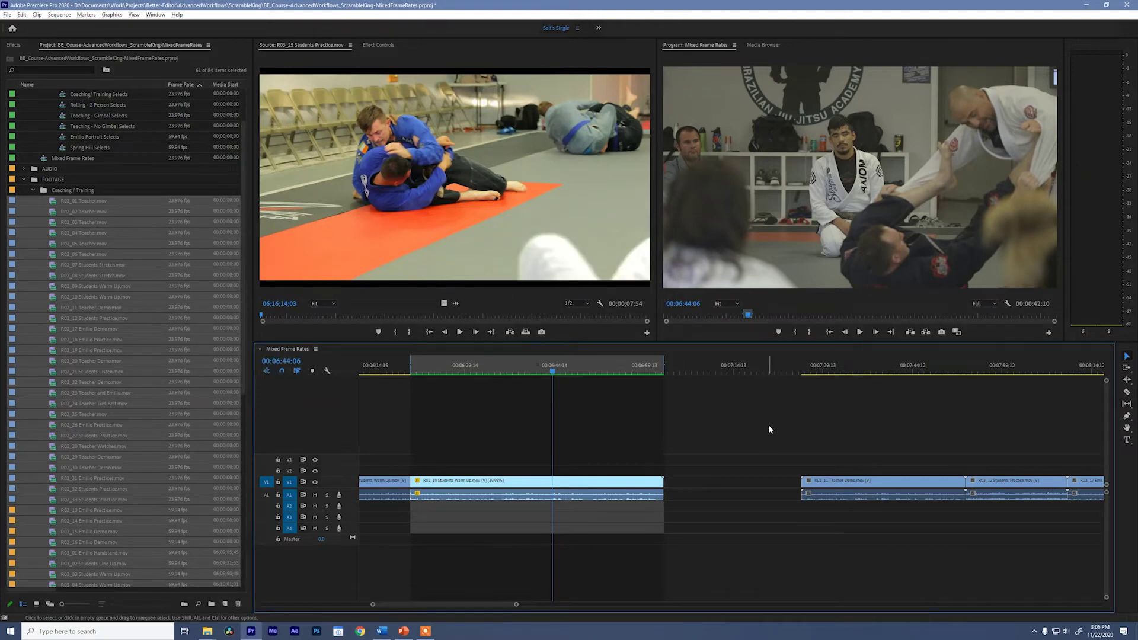
key("shift+x")
Step: Play the rendered Optical Flow clip to examine its slow motion, leaving the sequence free of in and out points
left_click_drag(533, 371, 492, 388)
key("space")
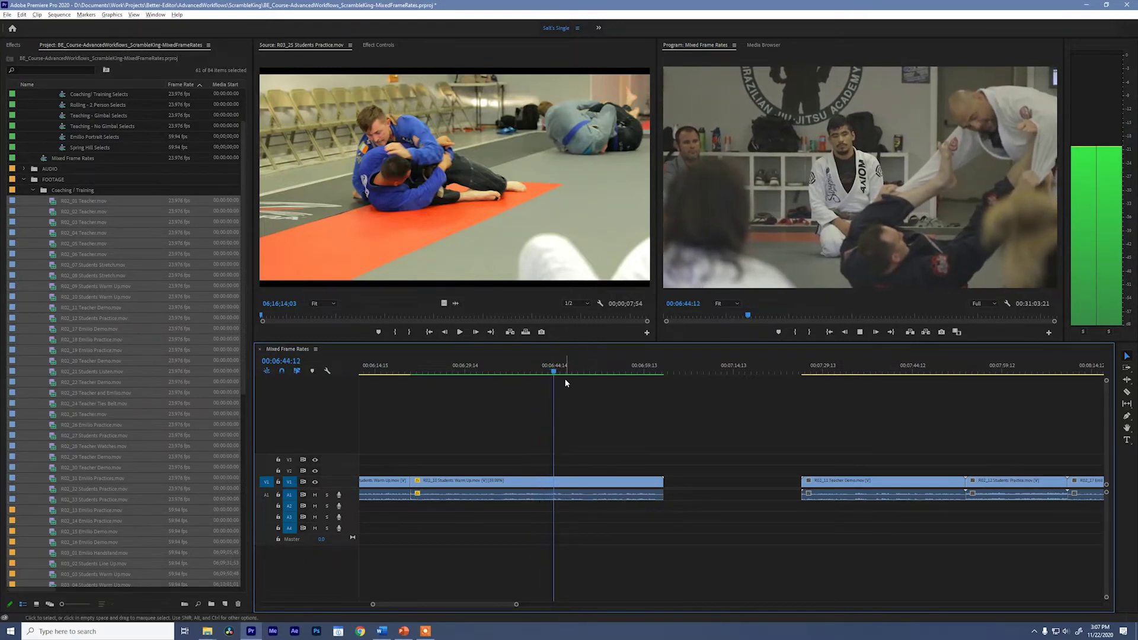
key("space")
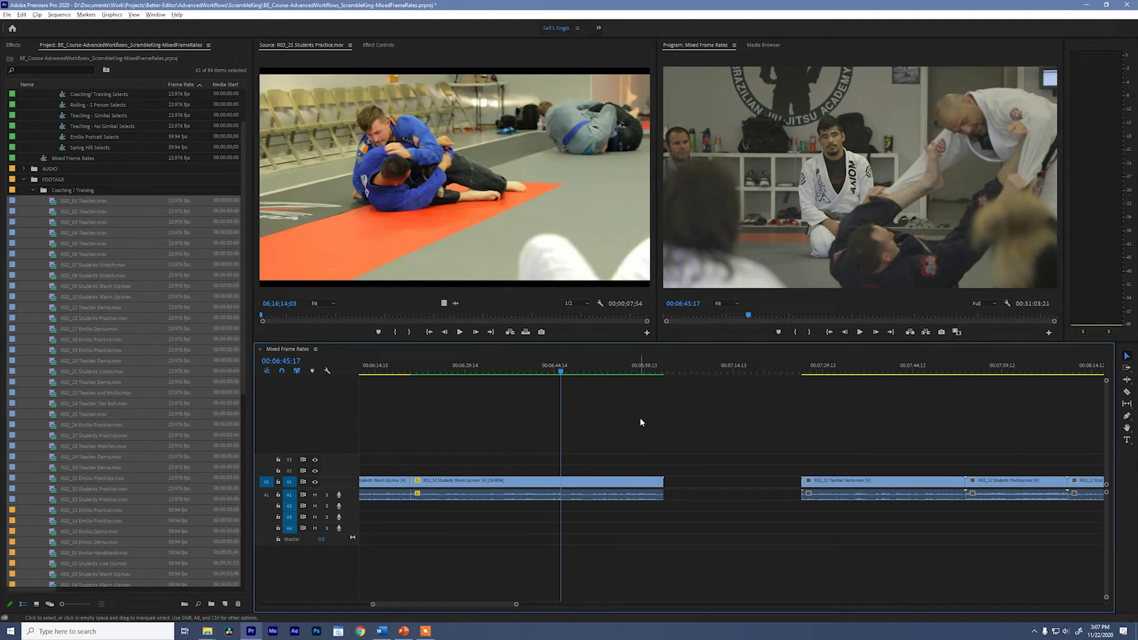
key("ctrl+z")
key("shift+x")
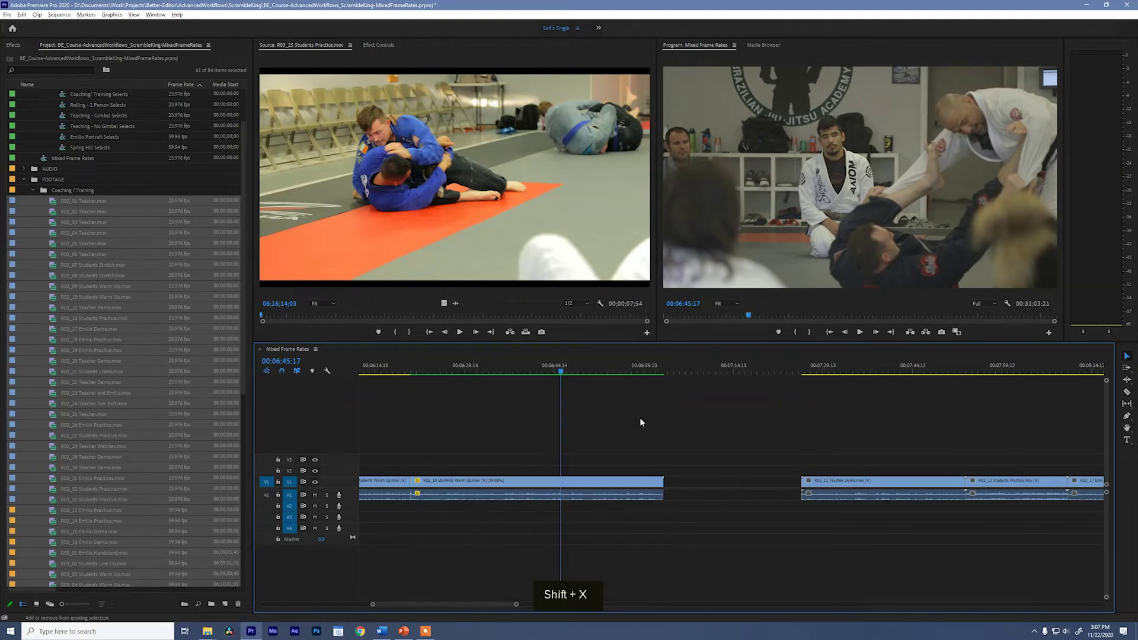
key("shift+z")
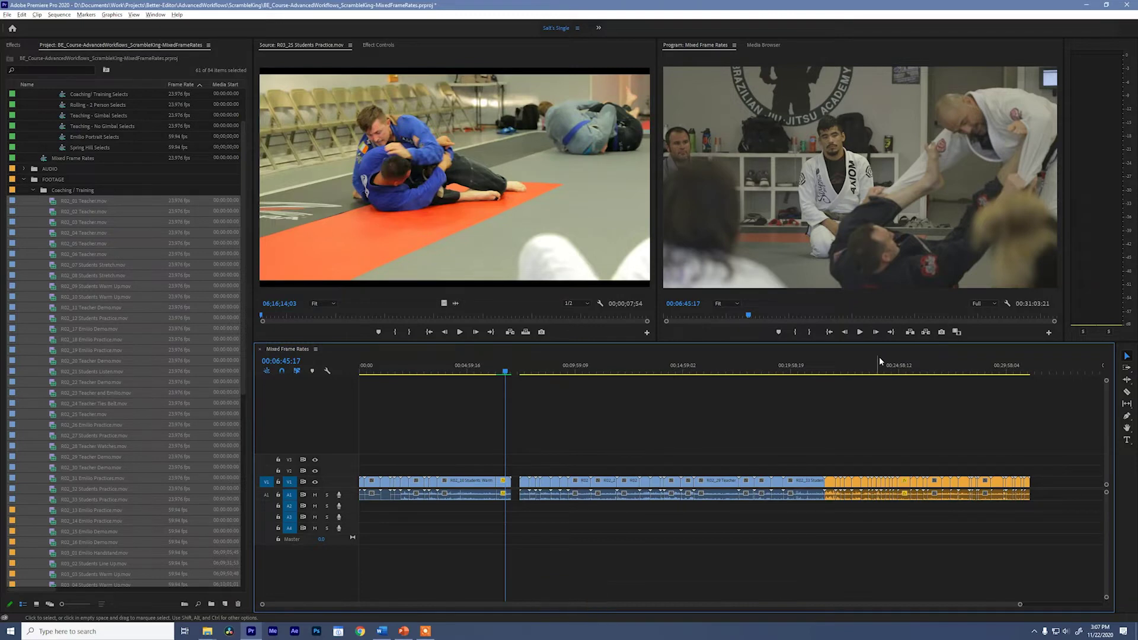
Step: Play the R03_10 clip slowed to 40% from about 00:25:12 in the sequence to examine its motion
left_click(883, 367)
key("equal")
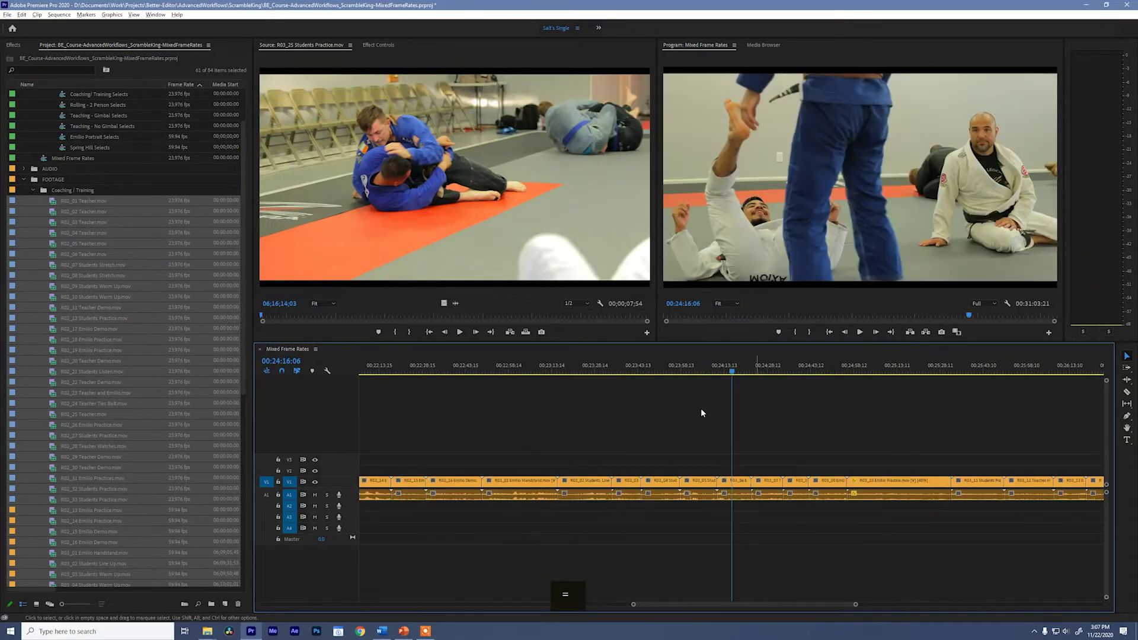
scroll(859, 430, "down", 5)
left_click(665, 366)
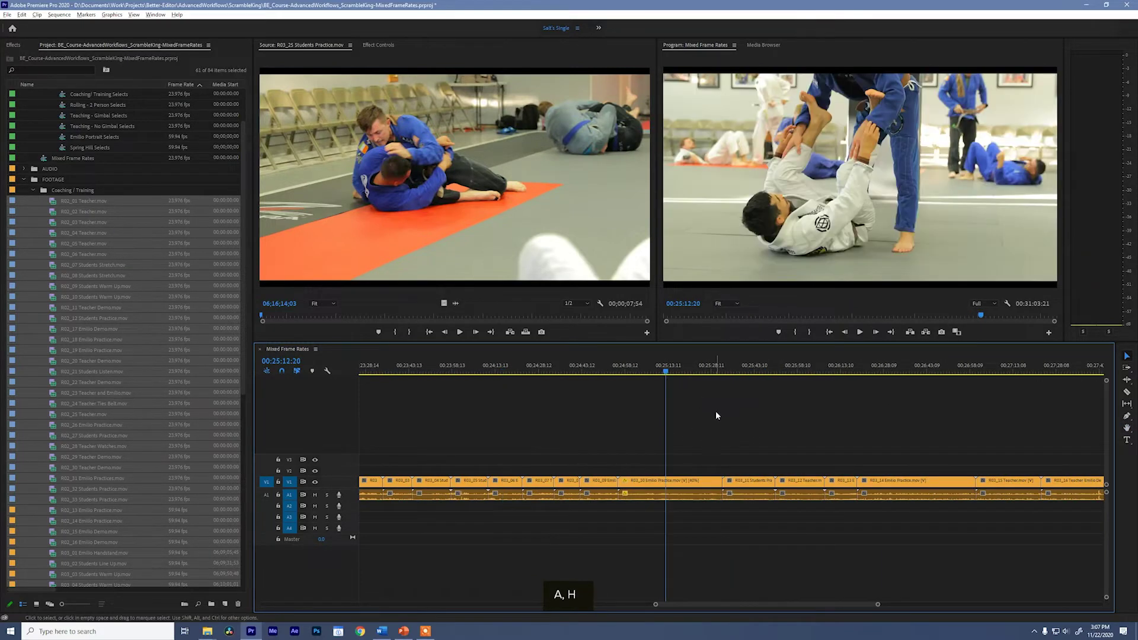
key("a")
key("h")
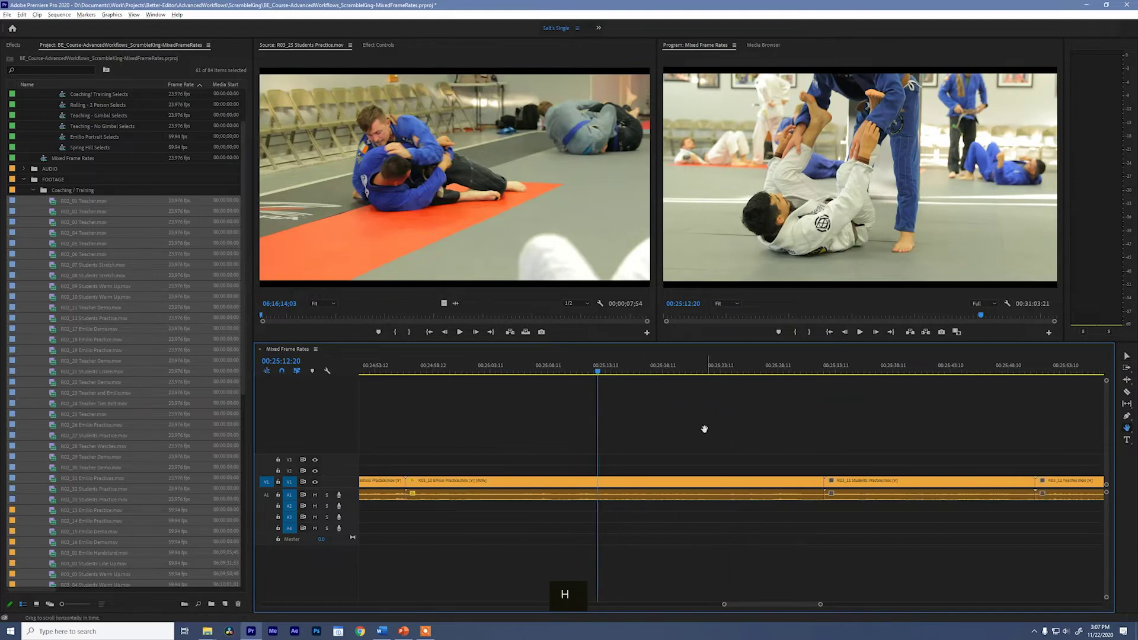
key("space")
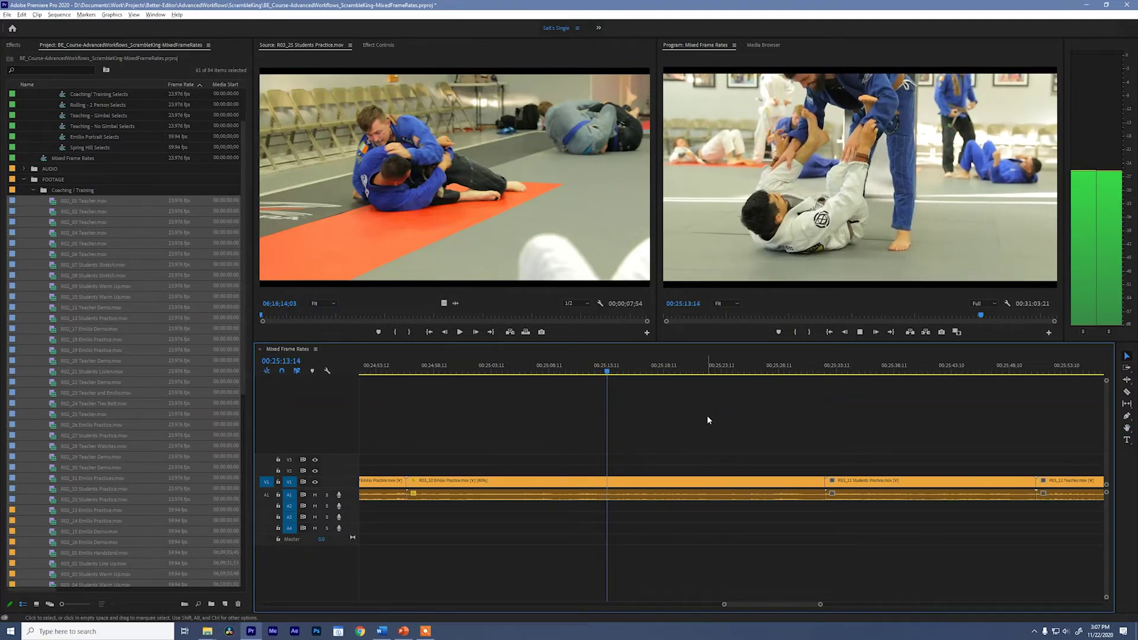
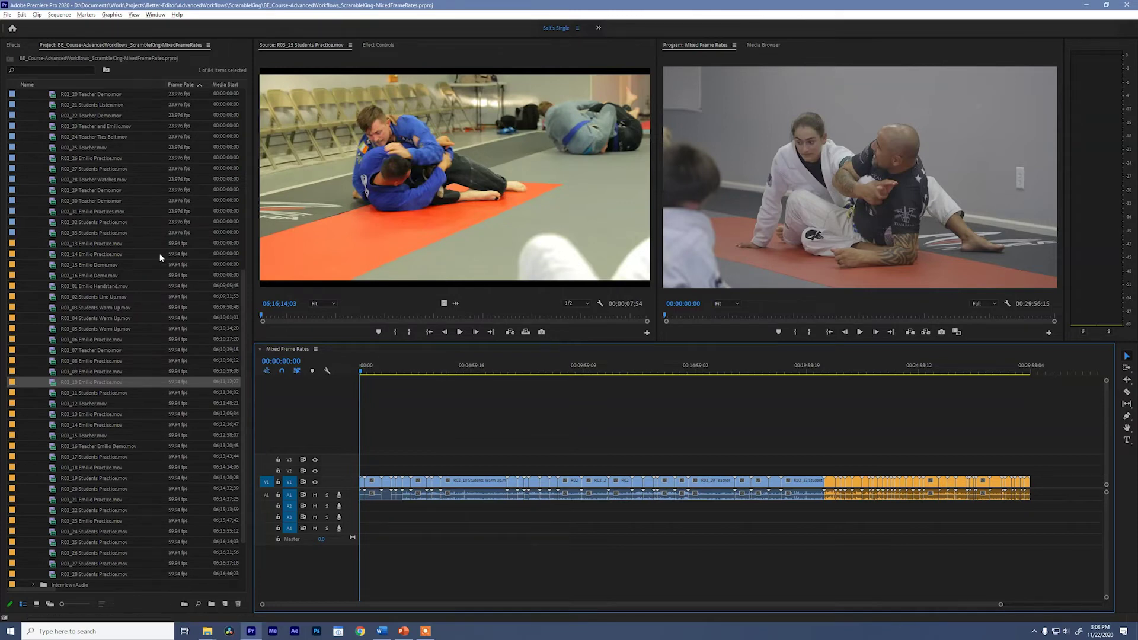
Step: Reinterpret all 59.94 fps clips in the Coaching / Training bin to assume a frame rate of 23.976 fps
left_click(95, 243)
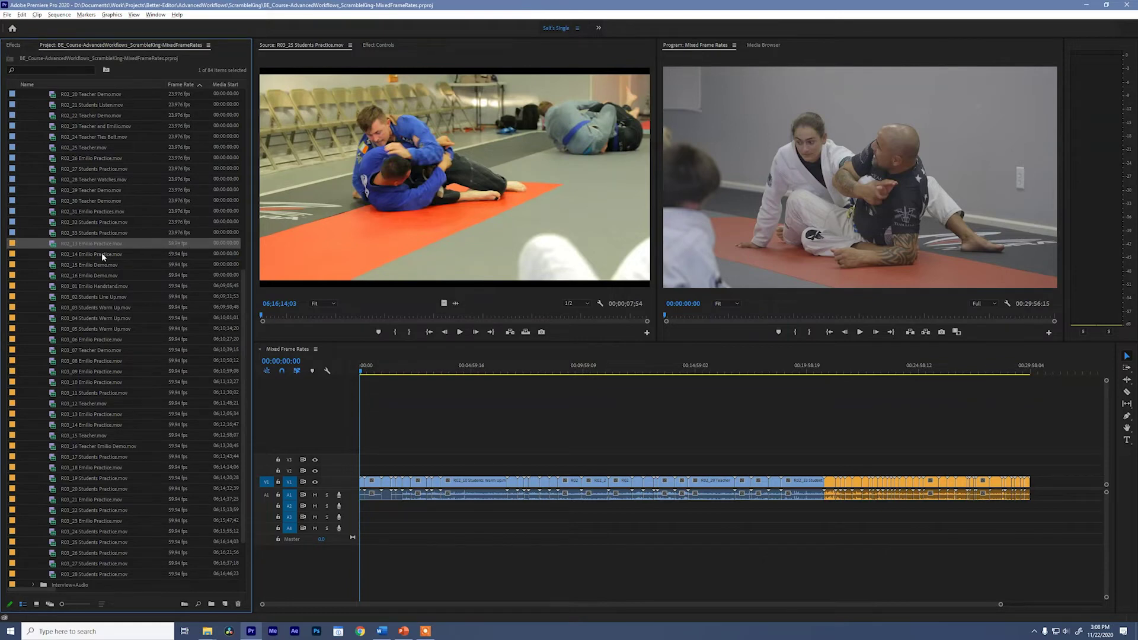
left_click(97, 574, "shift")
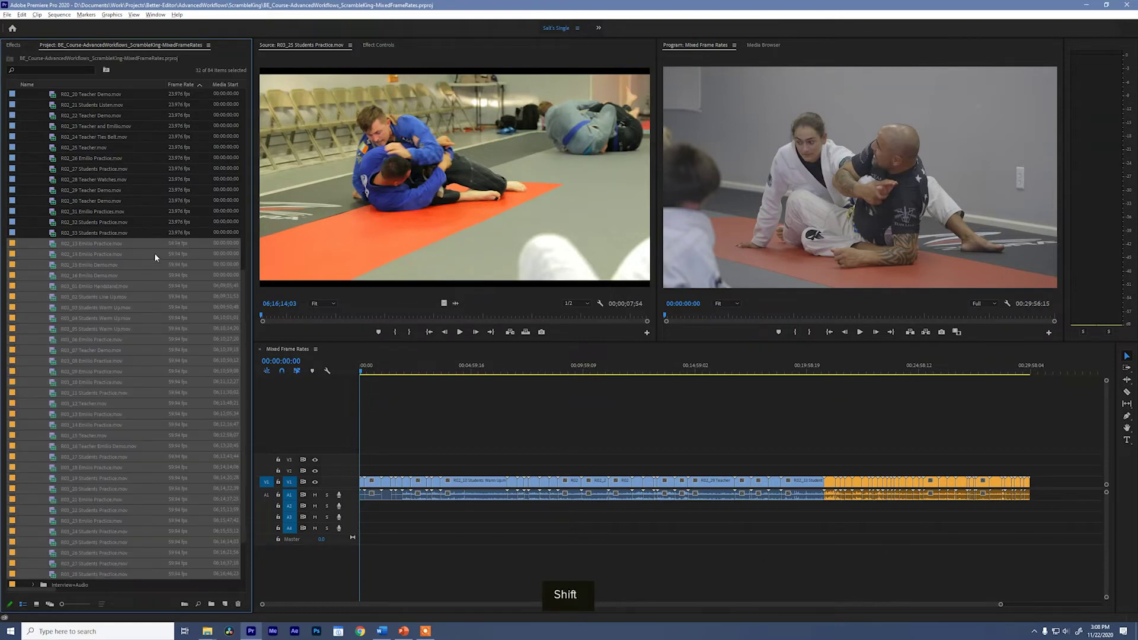
right_click(115, 244)
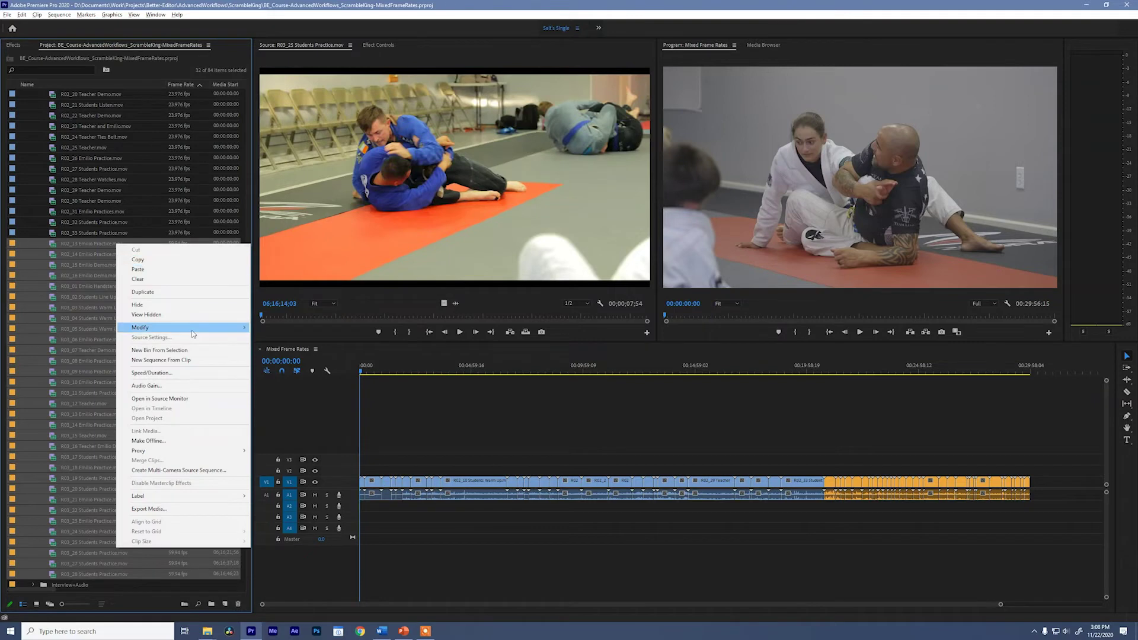
mouse_move(192, 335)
left_click(275, 339)
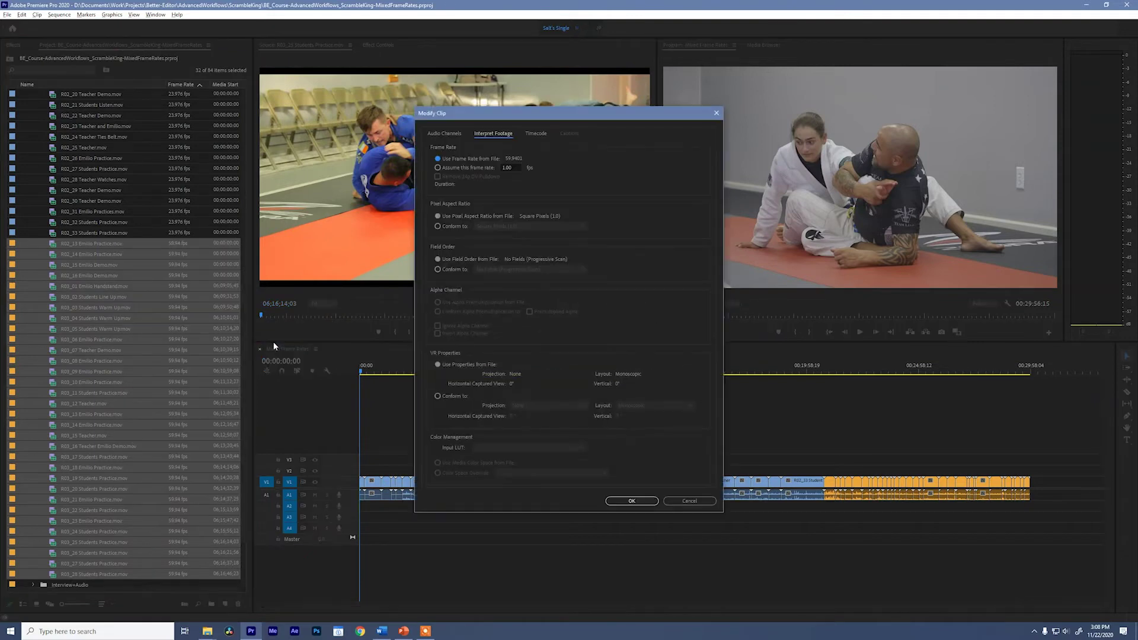
left_click(449, 168)
type("23.976")
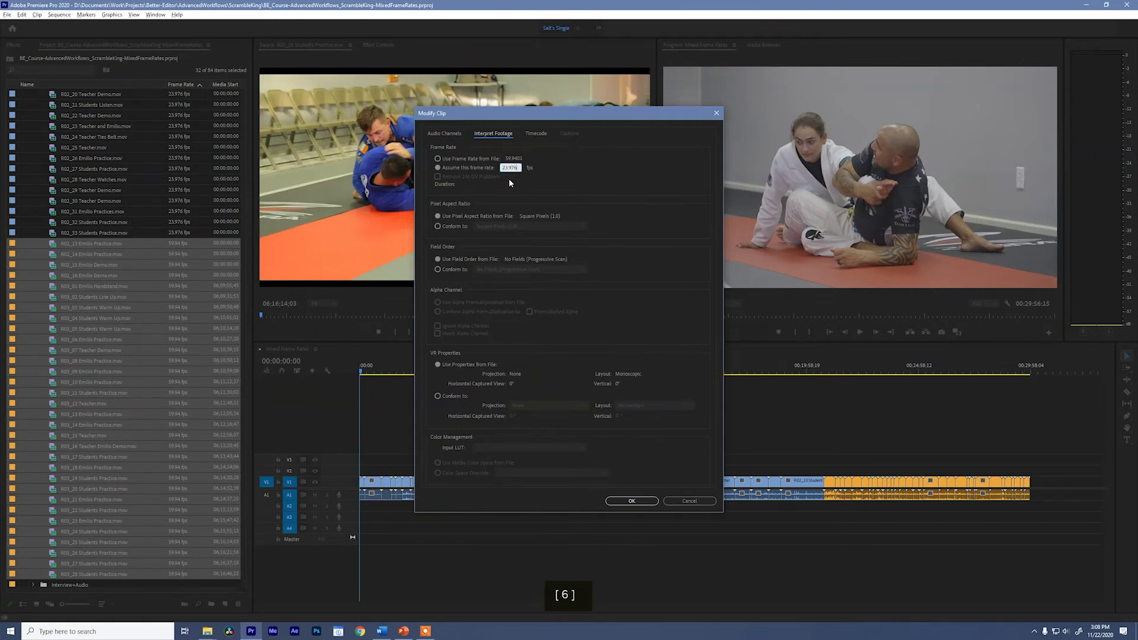
key("Return")
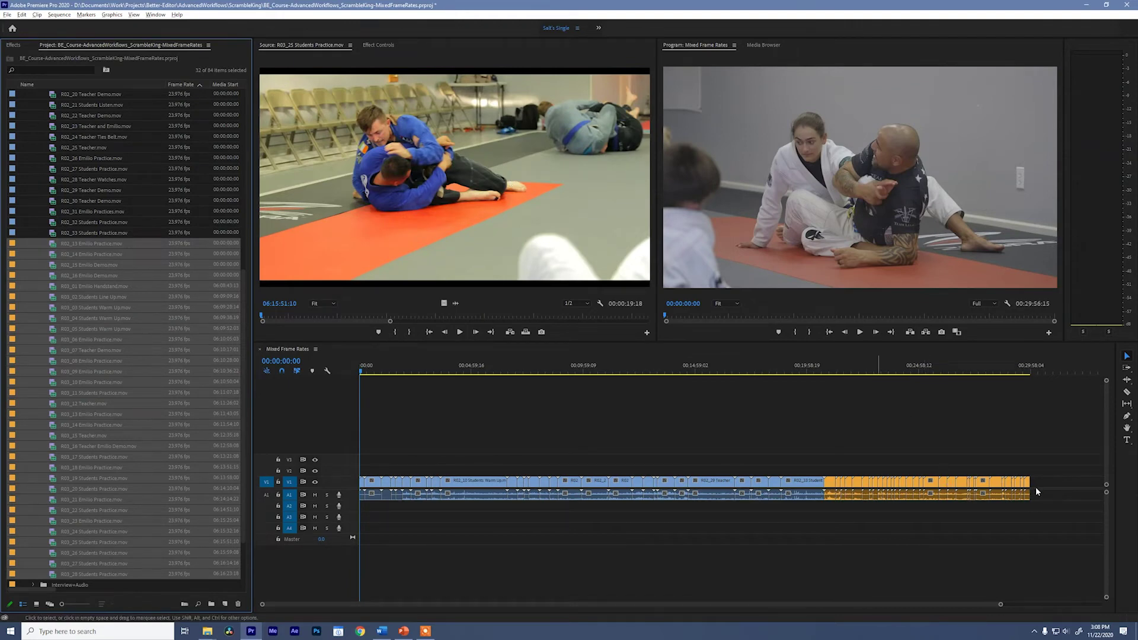
Step: Play the first orange-labelled clip in the sequence to examine how the reinterpreted footage behaves there
left_click(829, 367)
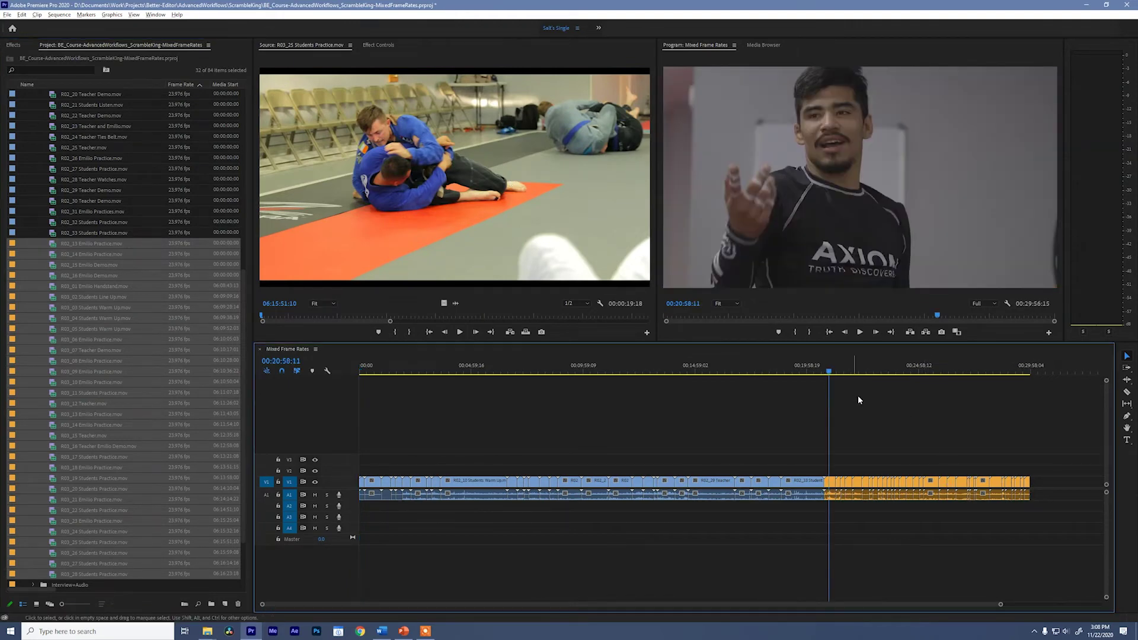
key("equal")
key("equal")
key("equal")
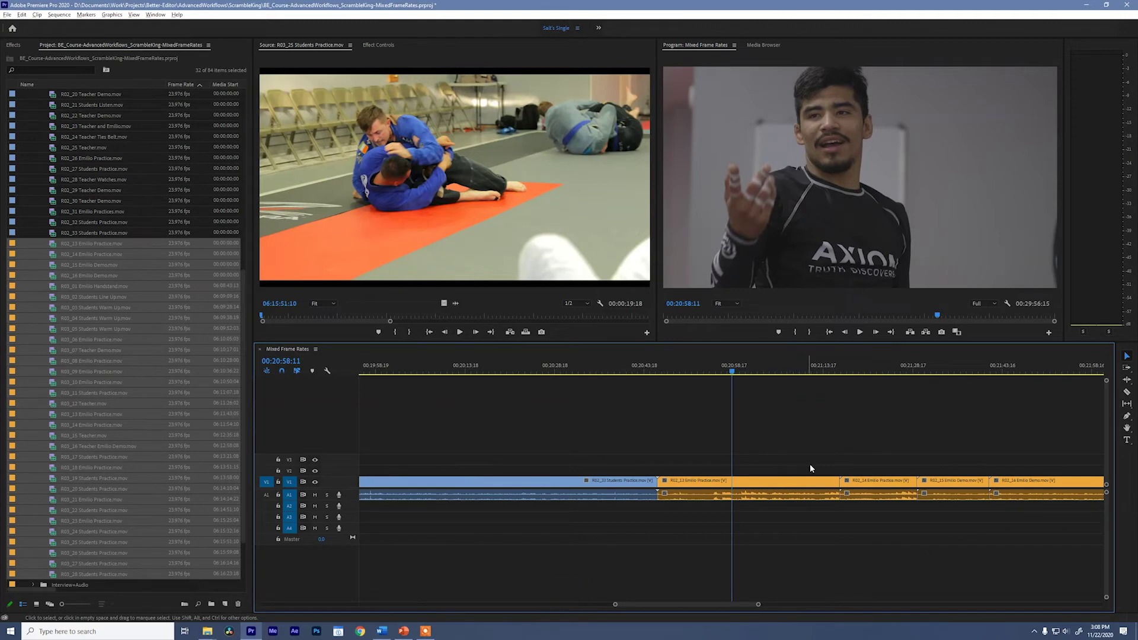
key("space")
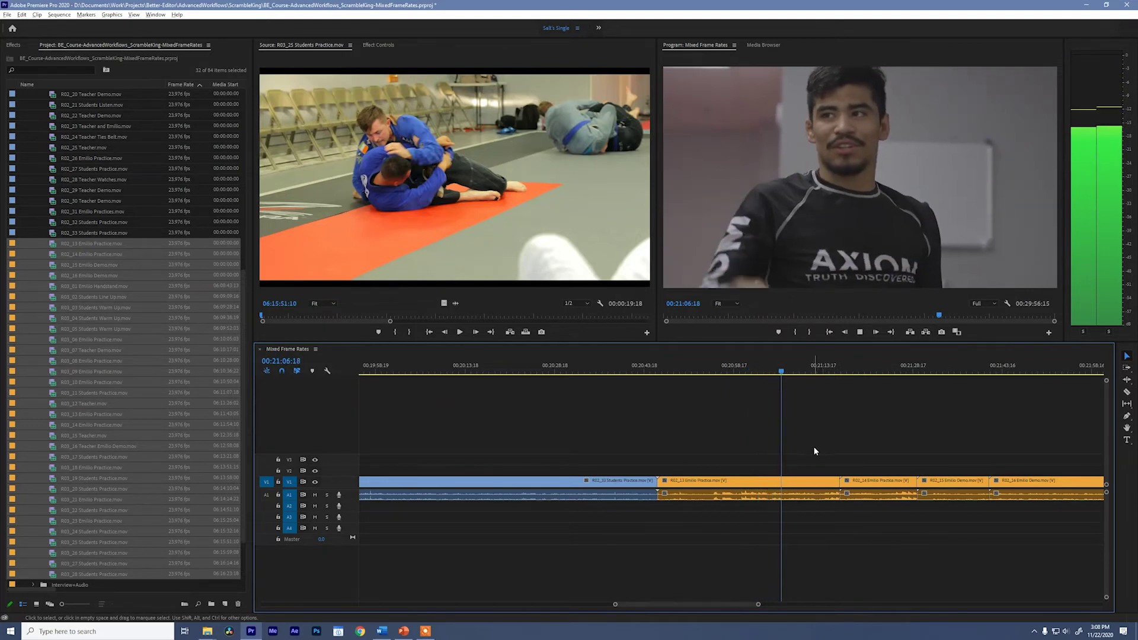
scroll(813, 447, "down", 5)
key("space")
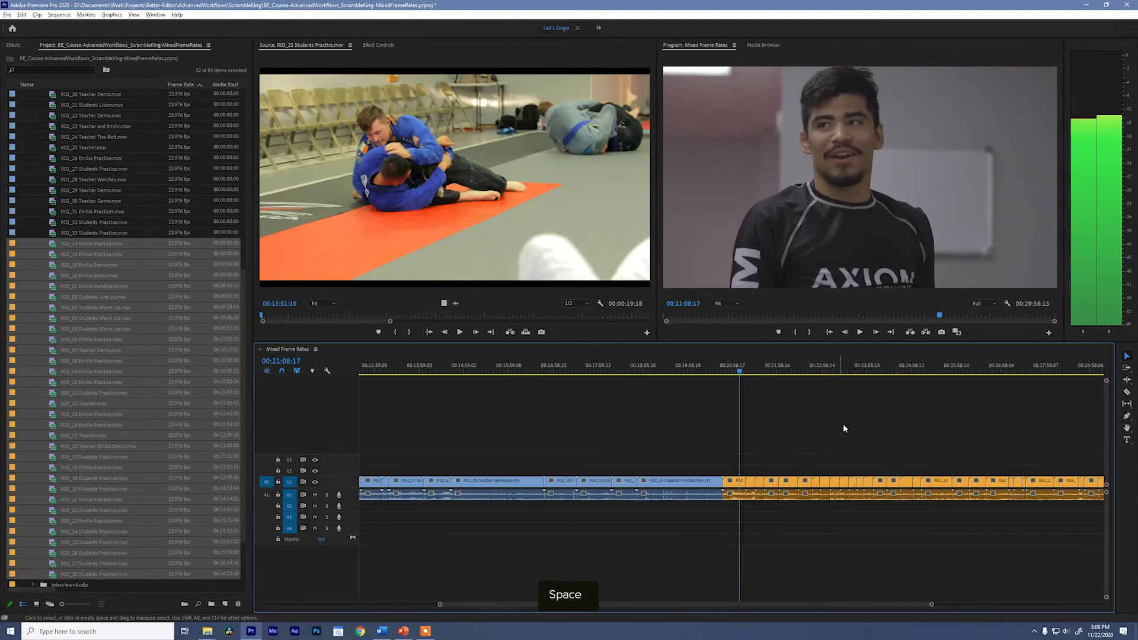
Step: Delete all the orange-labelled clips from the end of the Mixed Frame Rates sequence
key("shift+z")
left_click_drag(1076, 456, 835, 532)
key("Delete")
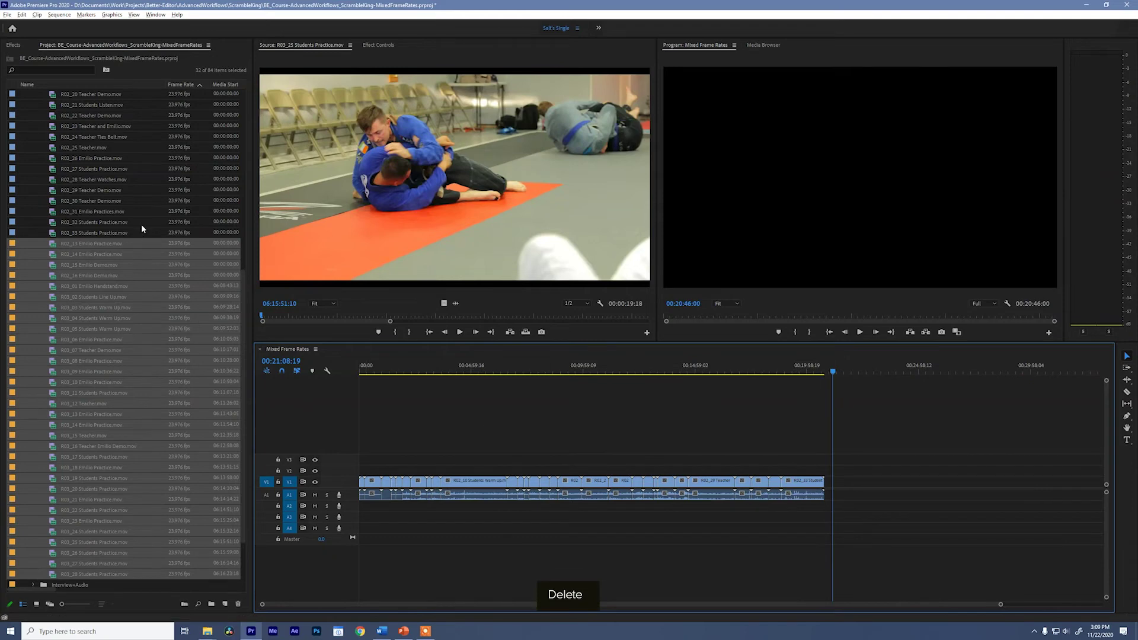
Step: Add all the reinterpreted orange-labelled clips directly after the last blue clip in the sequence, and play them from about 00:24:10
left_click(141, 223)
left_click(105, 243)
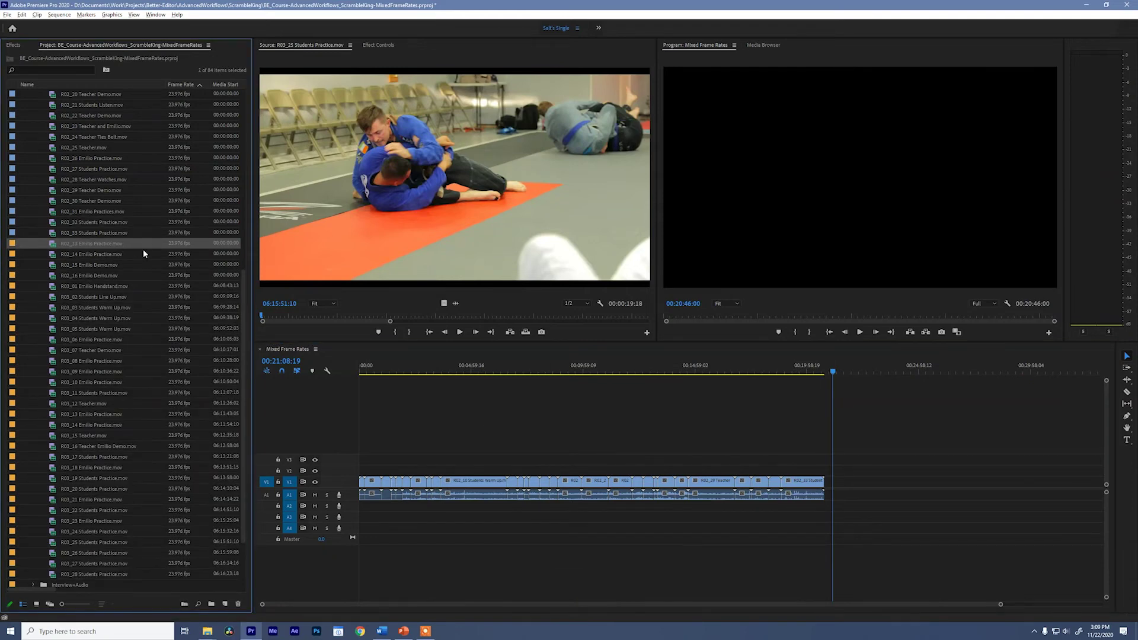
left_click(82, 575, "shift")
left_click_drag(47, 251, 829, 496)
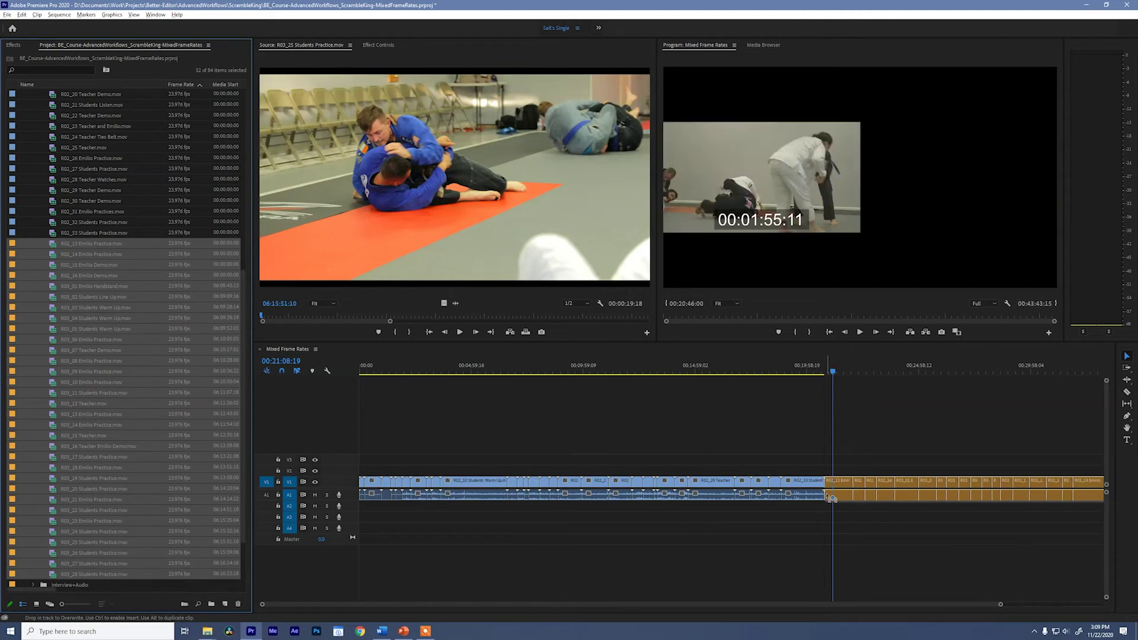
left_click(901, 374)
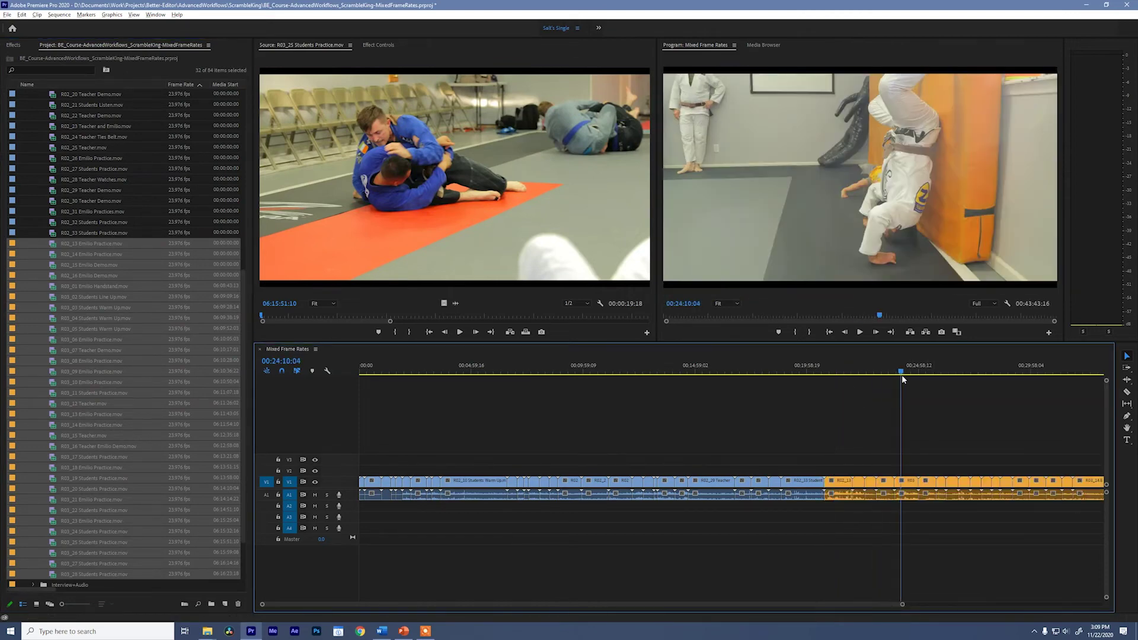
key("space")
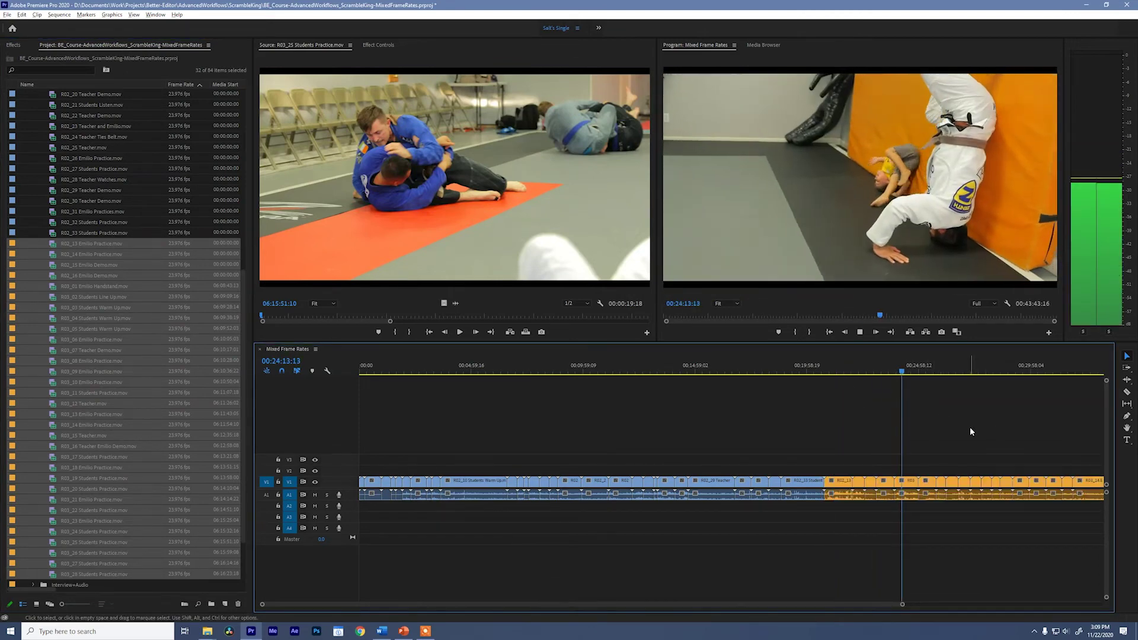